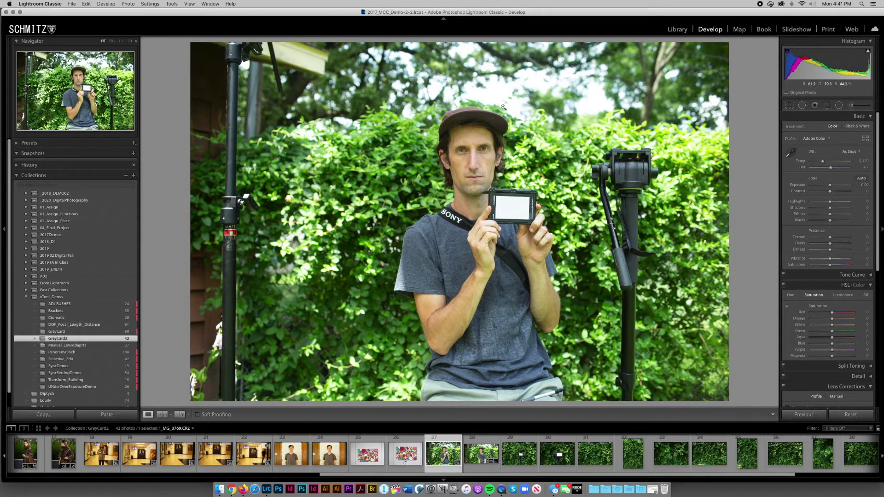
pyautogui.click(479, 447)
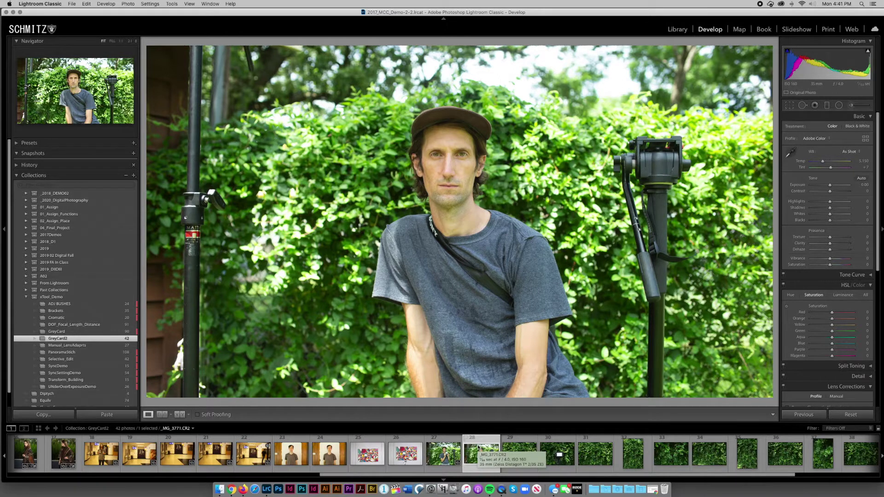
pyautogui.press('Left')
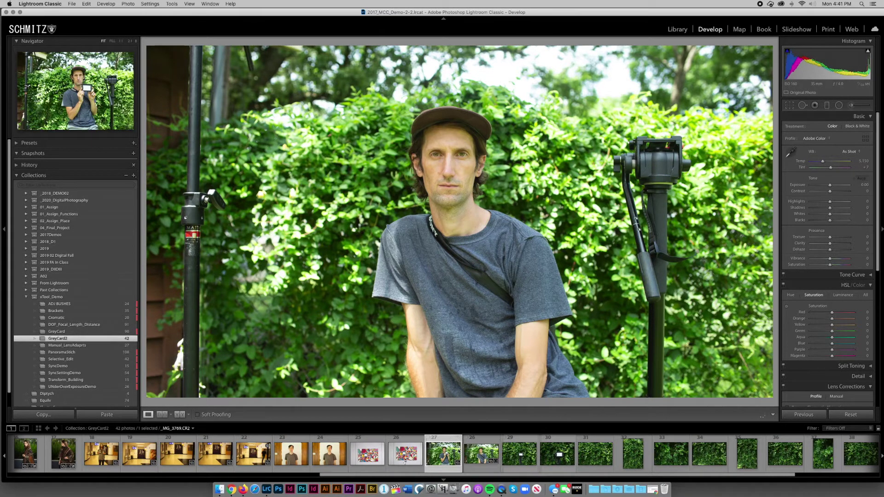
pyautogui.press('Right')
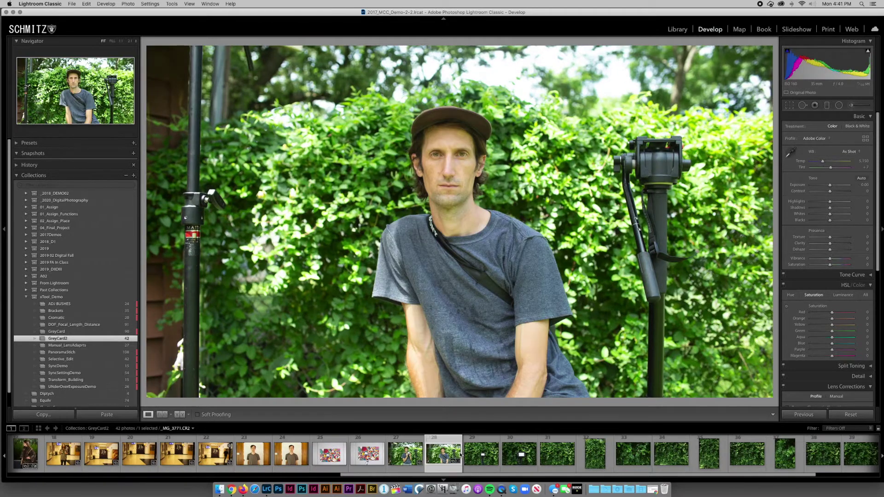
pyautogui.press('Left')
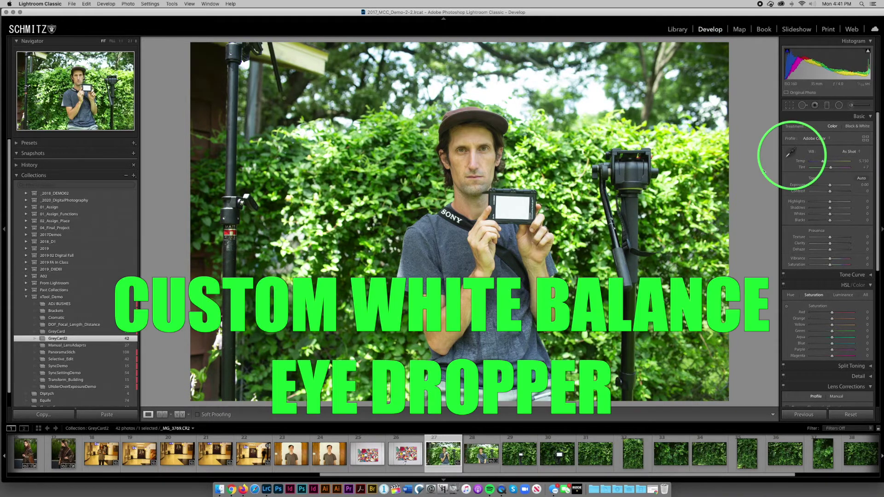
# Sample the grey card with the WB eyedropper for Temp 6,150, Tint +40, comparing with the next portrait
pyautogui.click(791, 152)
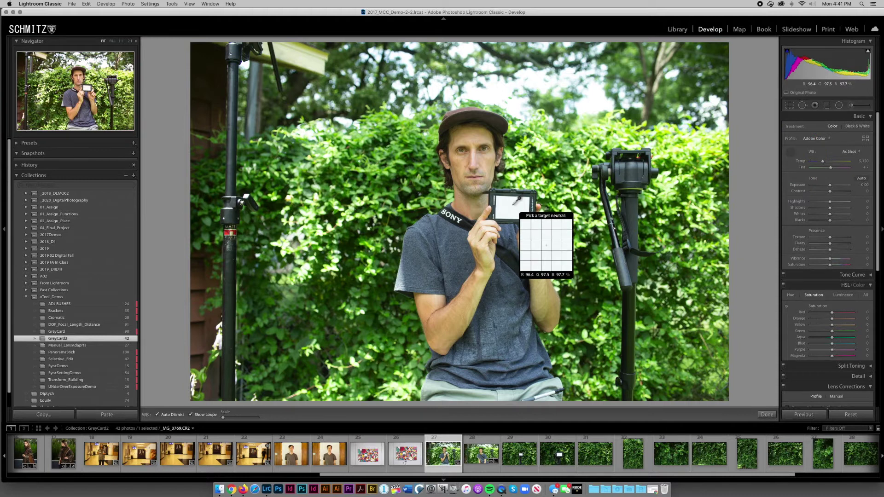
pyautogui.click(515, 203)
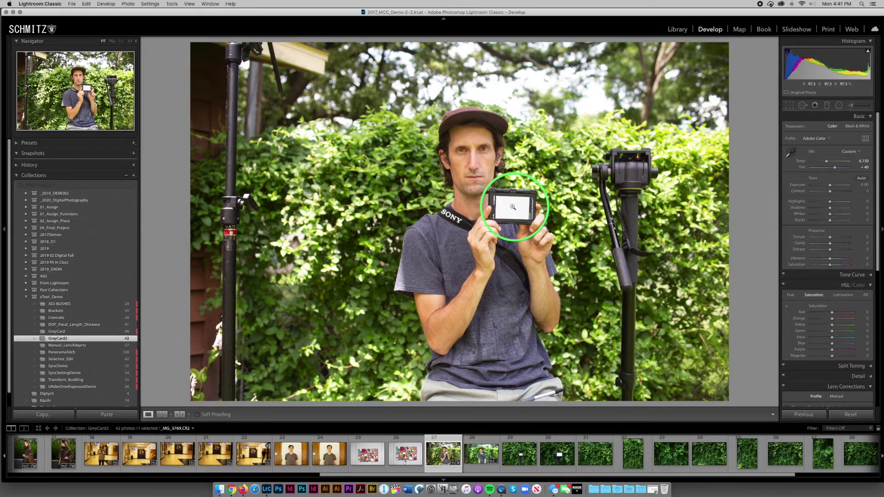
pyautogui.press('Right')
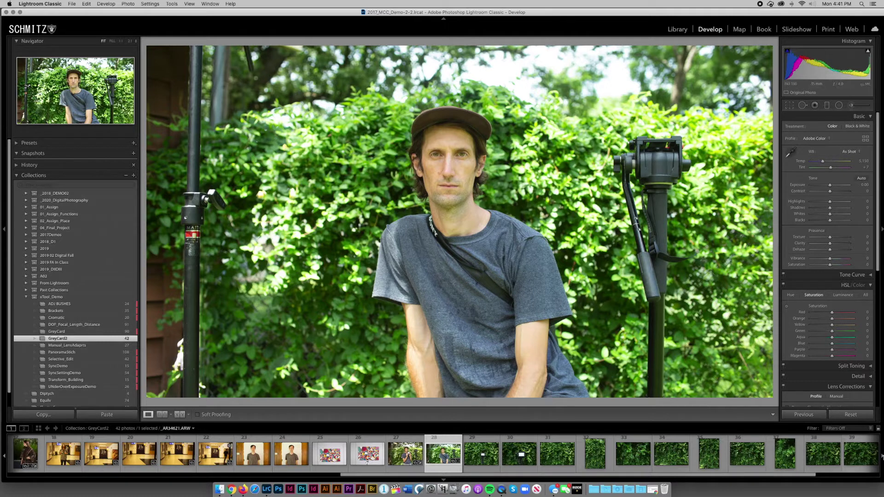
pyautogui.press('Left')
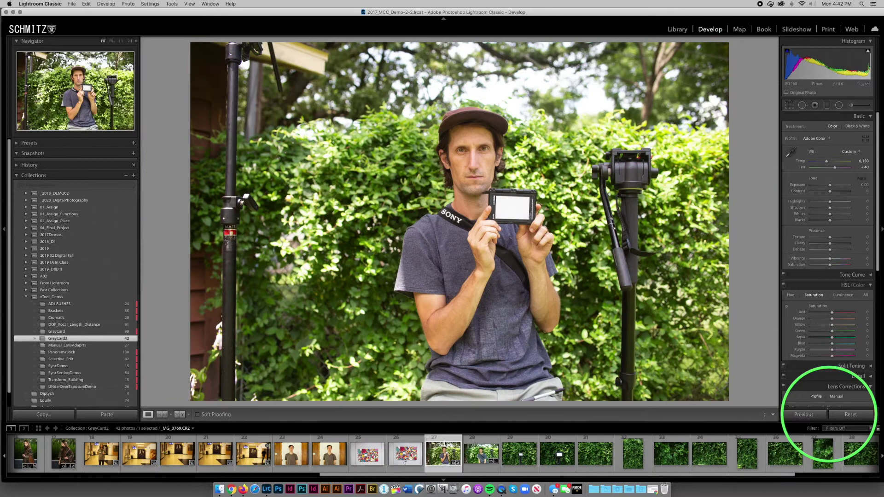
# Sync the Temp 6,150 / Tint +40 white balance to card-free portrait _MG_3771.CR2 and view it
pyautogui.keyDown('shift'); pyautogui.click(482, 454); pyautogui.keyUp('shift')
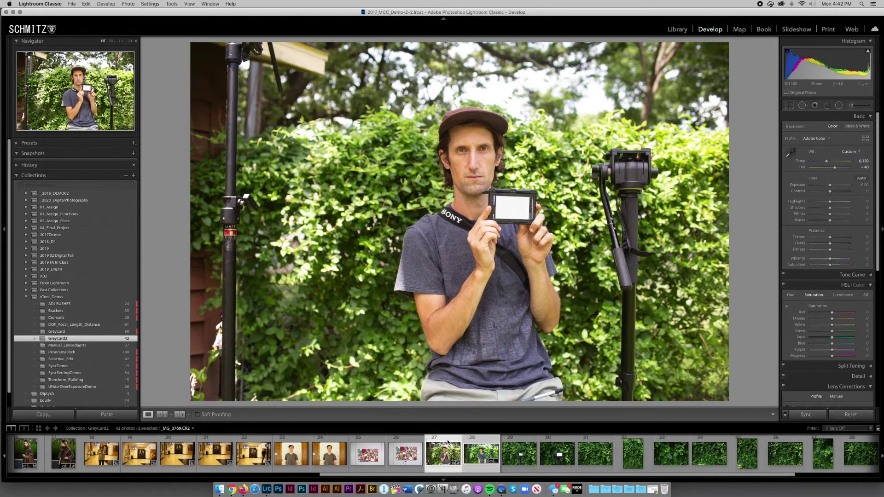
pyautogui.click(806, 415)
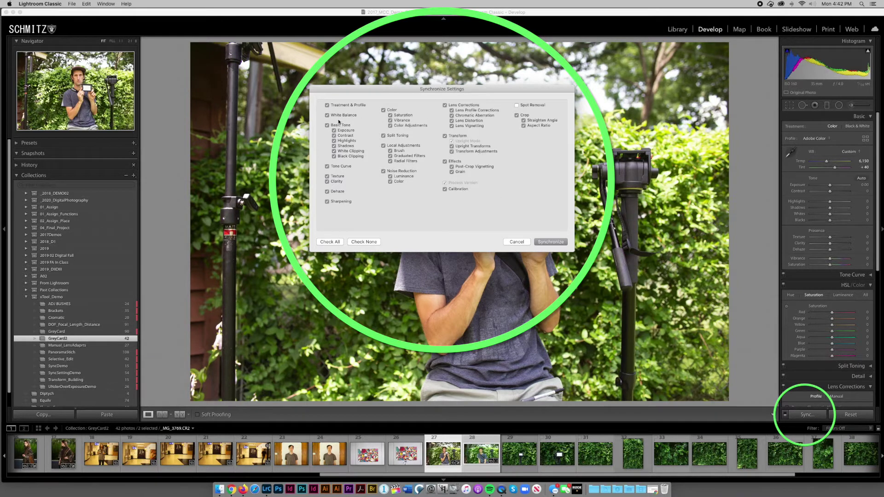
pyautogui.click(550, 242)
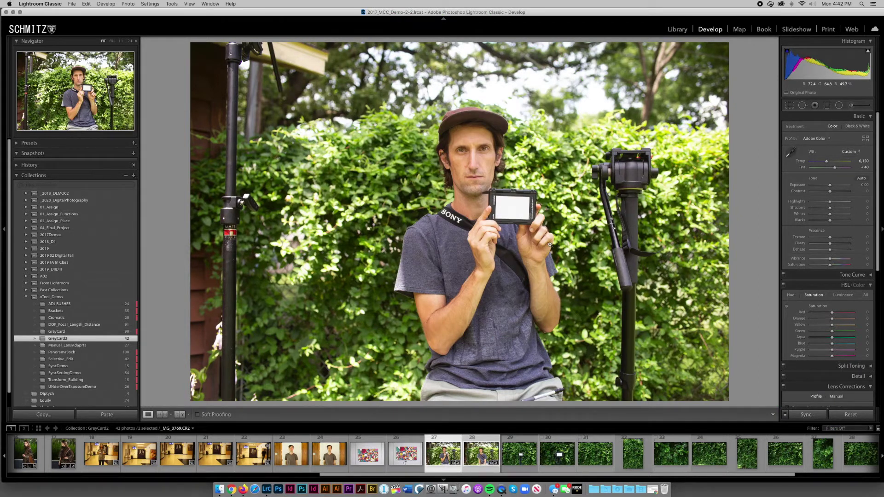
pyautogui.click(479, 454)
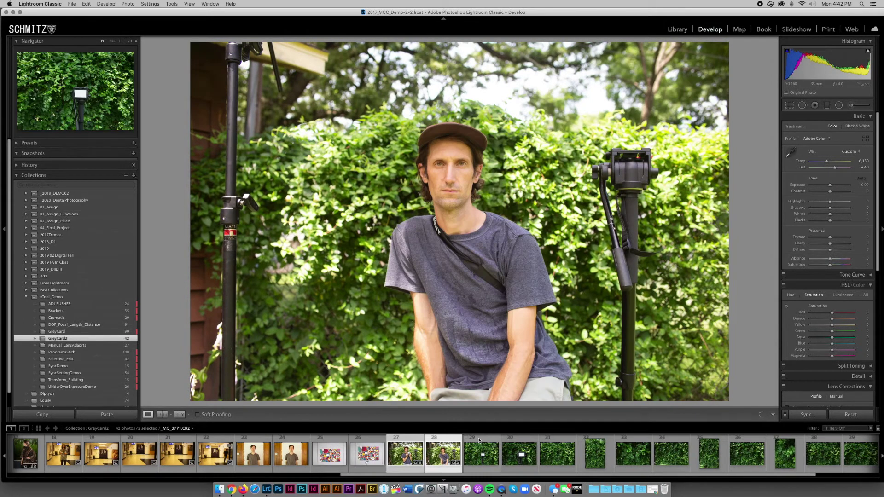
# Darken the grey-card portrait's exposure to −0.40 and deepen its blacks to −10
pyautogui.click(420, 447)
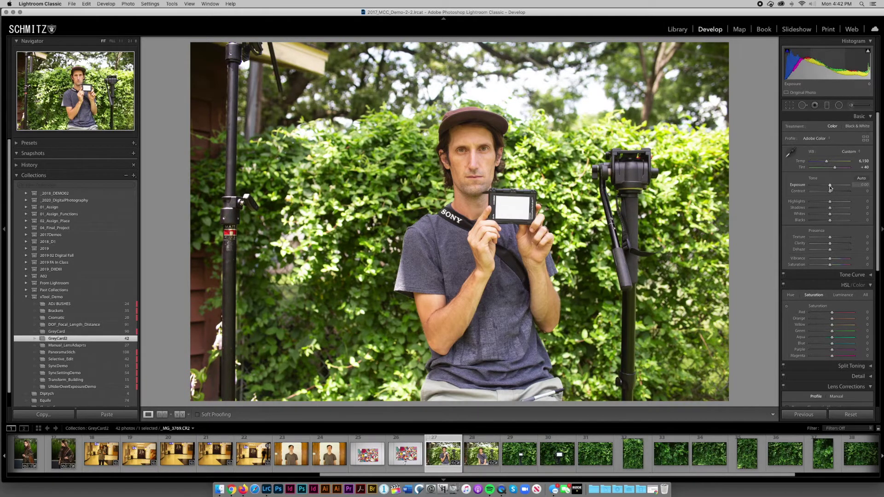
pyautogui.moveTo(831, 187); pyautogui.dragTo(835, 168)
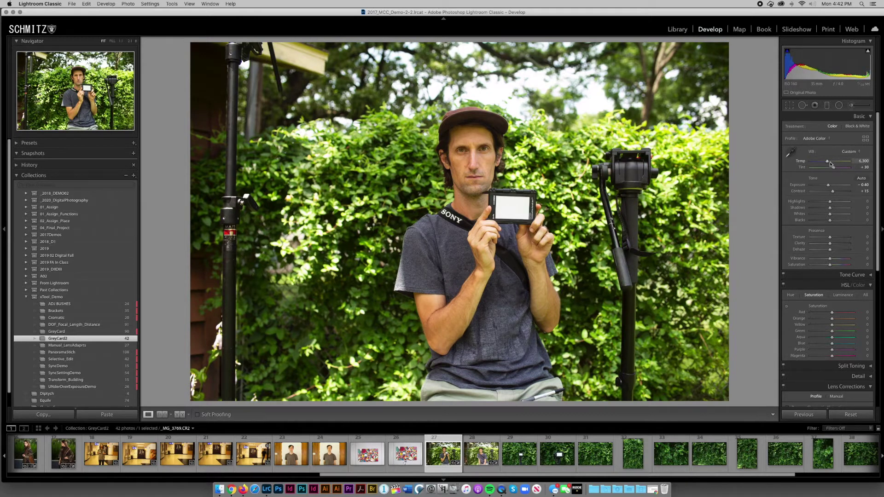
pyautogui.moveTo(830, 220); pyautogui.dragTo(830, 206)
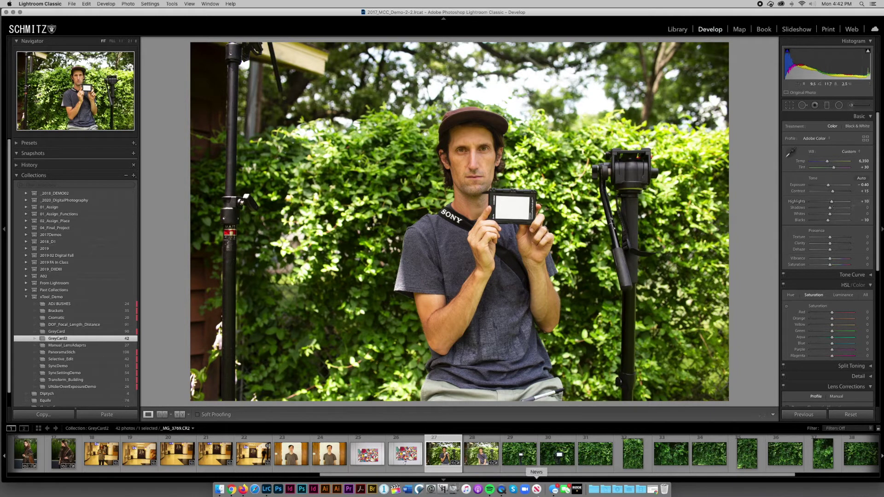
# Sync the tone edits to the card-free portrait, check it, and move to the first hedge photo
pyautogui.keyDown('super'); pyautogui.click(481, 451); pyautogui.keyUp('super')
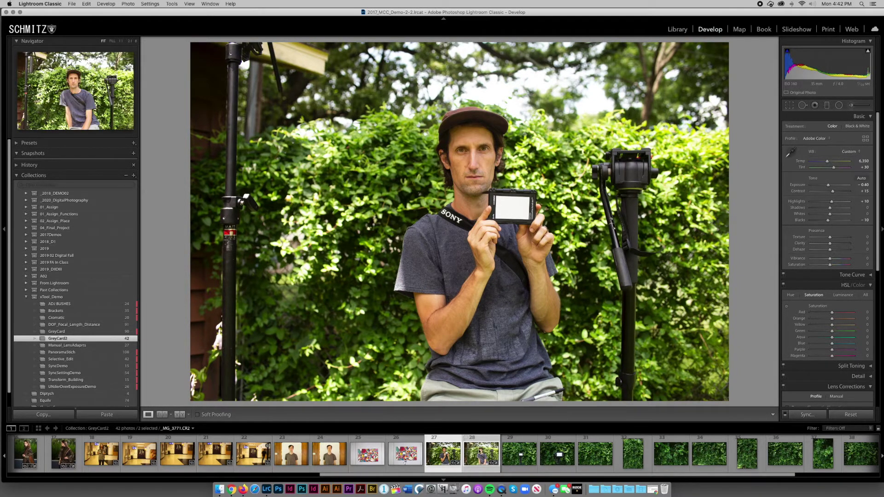
pyautogui.click(807, 415)
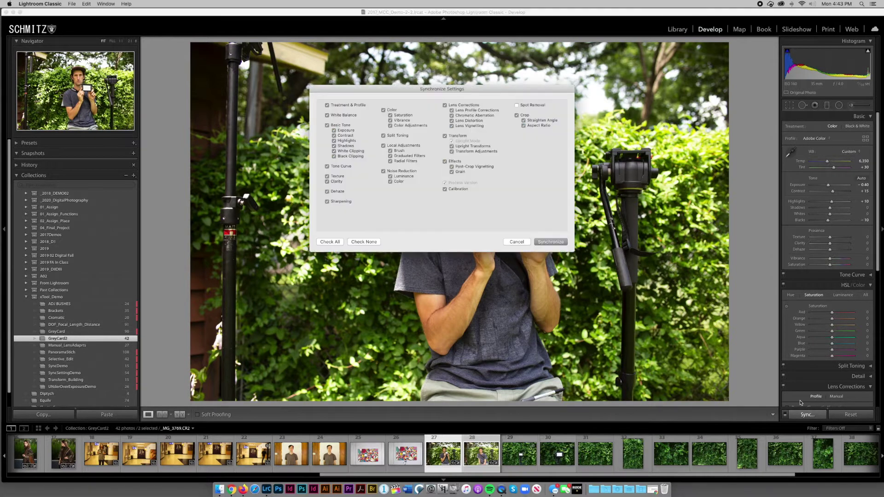
pyautogui.click(548, 241)
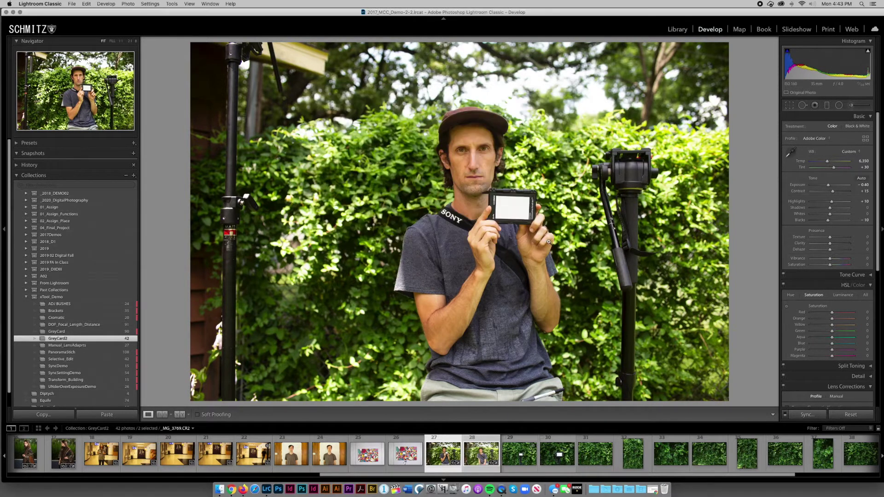
pyautogui.click(453, 443)
pyautogui.press('Right')
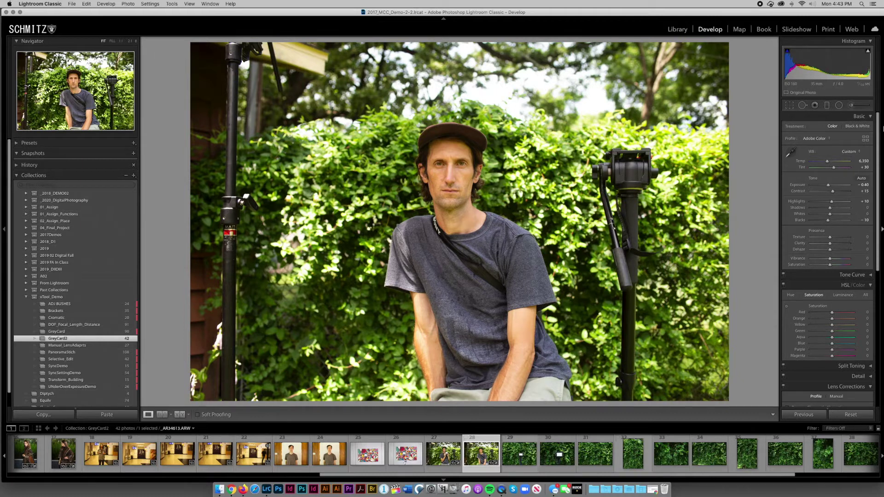
pyautogui.click(522, 441)
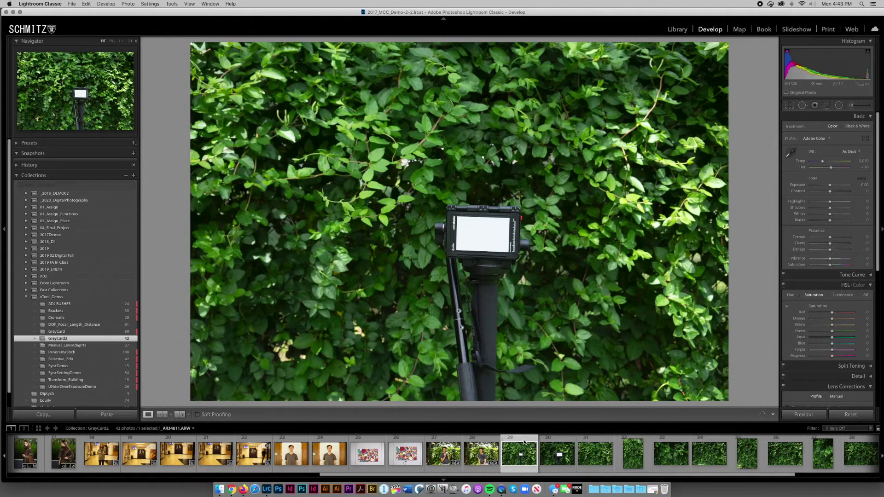
# White-balance the colour-checker hedge photo from the checker's white patch, giving Tint +16
pyautogui.press('Right')
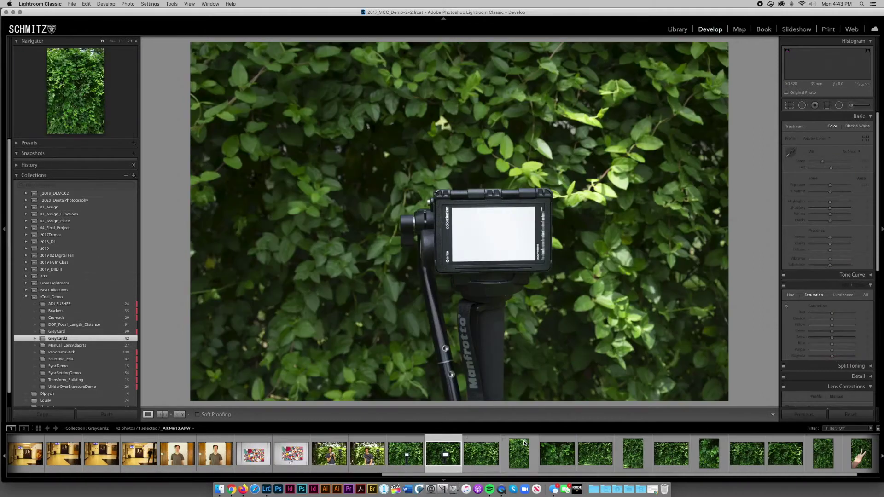
pyautogui.click(791, 152)
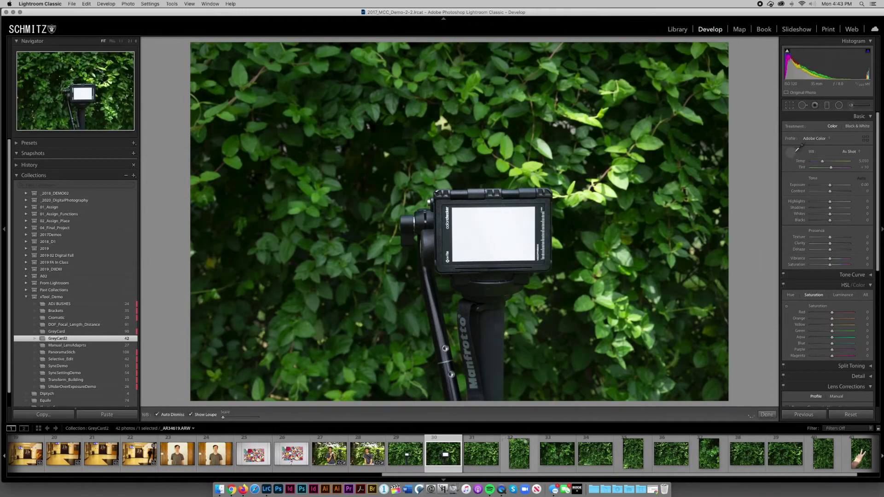
pyautogui.click(493, 246)
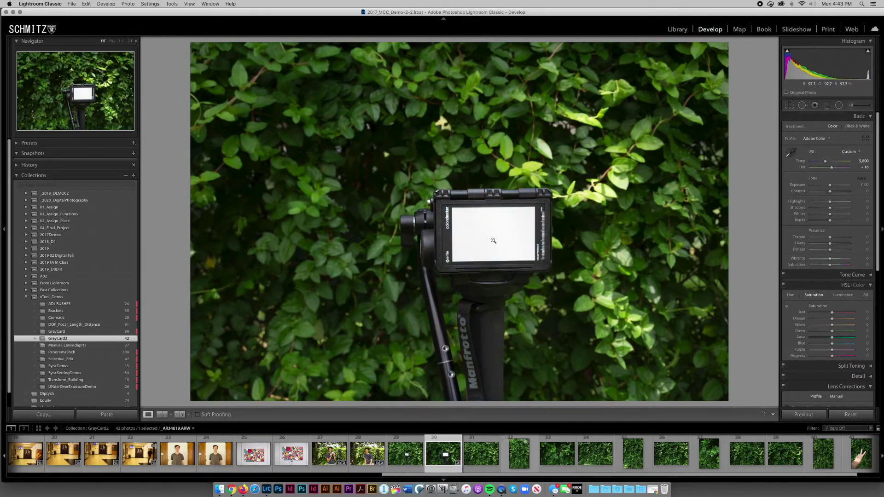
# Sync the checker white balance across hedge photos 30 through 41
pyautogui.scroll(-1, 662, 463)
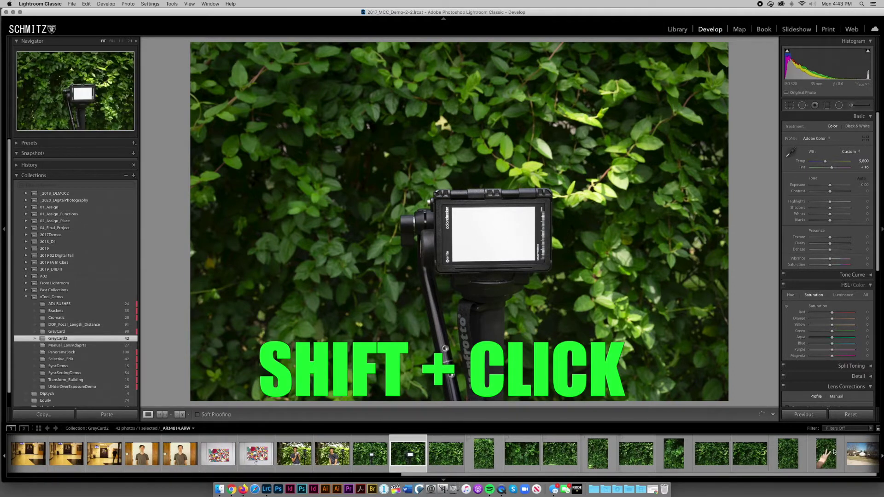
pyautogui.keyDown('shift'); pyautogui.click(835, 451); pyautogui.keyUp('shift')
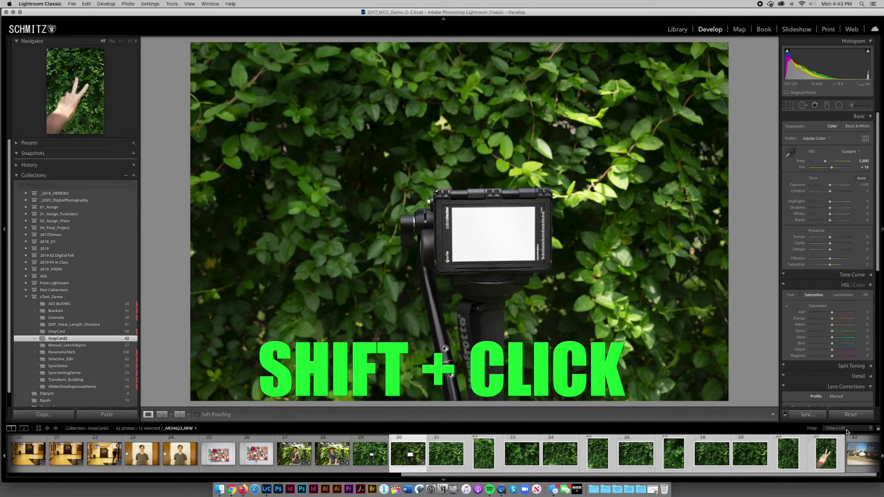
pyautogui.click(807, 416)
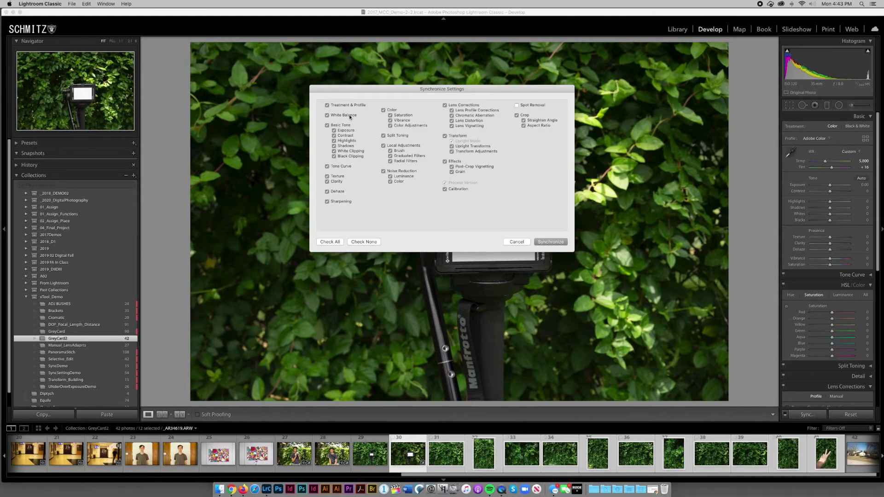
pyautogui.click(551, 242)
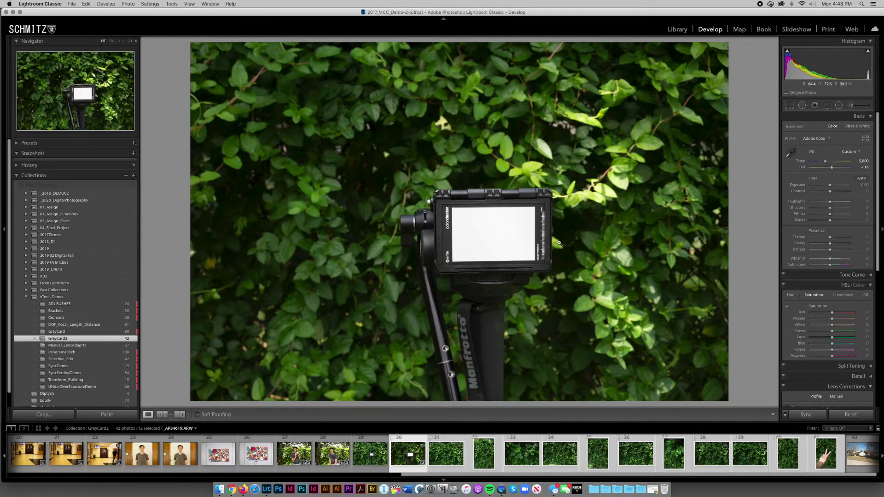
pyautogui.click(445, 440)
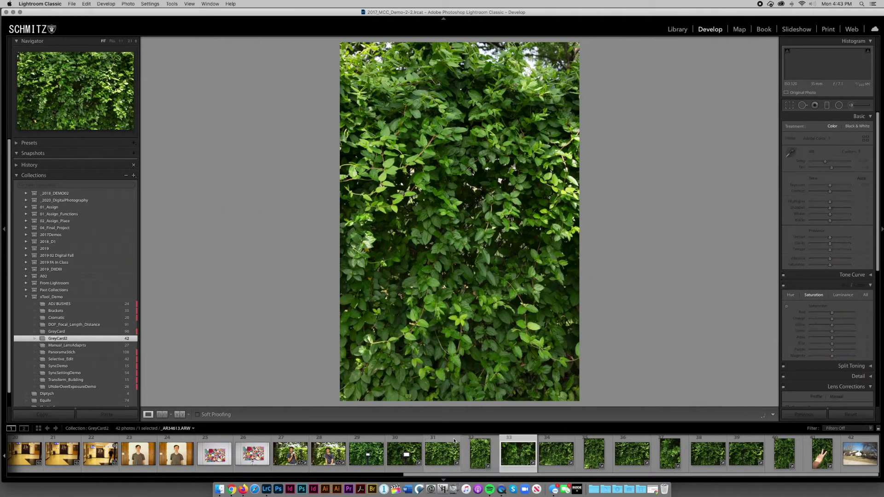
# On hedge photo 31, set Exposure to −0.45 and Saturation to +10
pyautogui.click(444, 441)
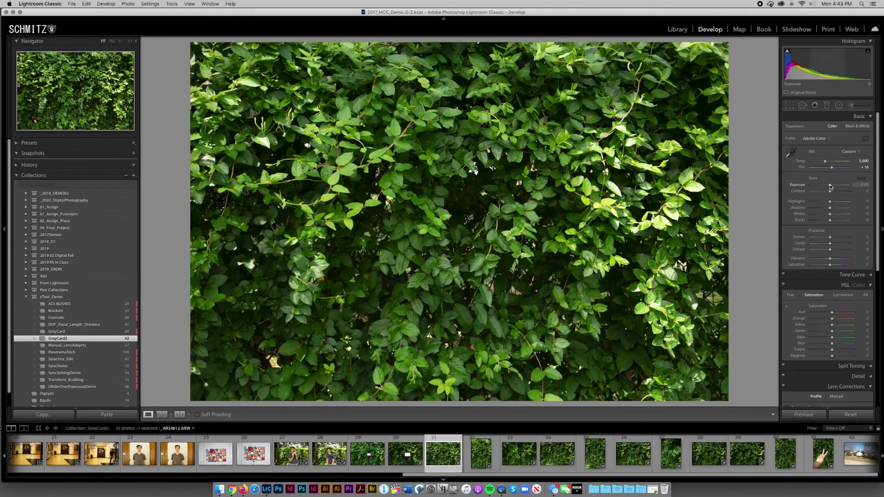
pyautogui.click(831, 185)
pyautogui.moveTo(830, 185); pyautogui.dragTo(830, 222)
pyautogui.moveTo(831, 266); pyautogui.dragTo(832, 266)
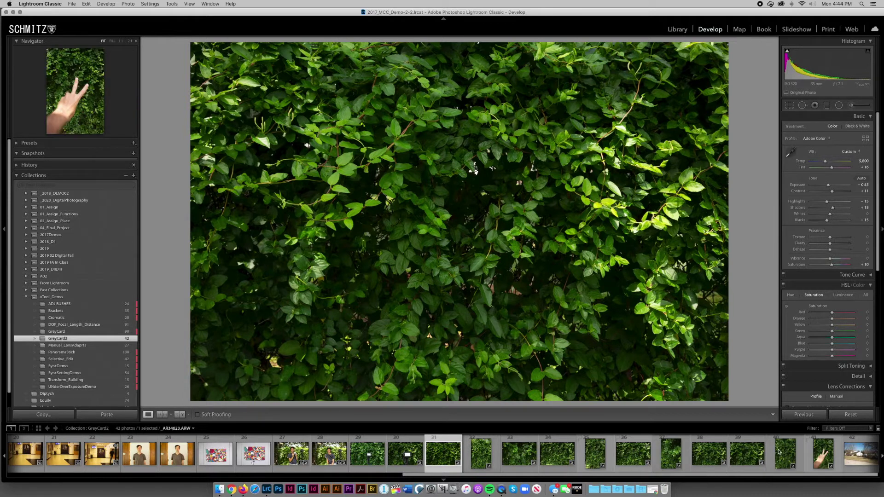
# Synchronize these edits across the eleven selected hedge photos 31 through 41
pyautogui.keyDown('shift'); pyautogui.click(828, 451); pyautogui.keyUp('shift')
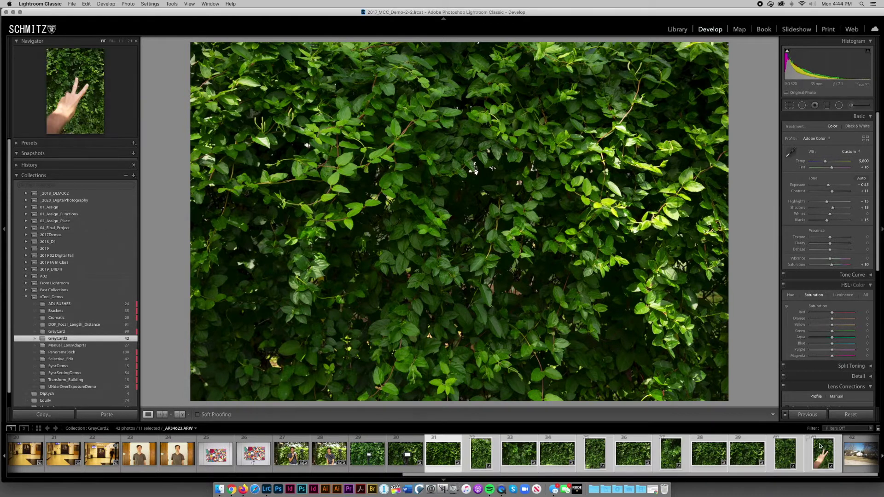
pyautogui.click(809, 417)
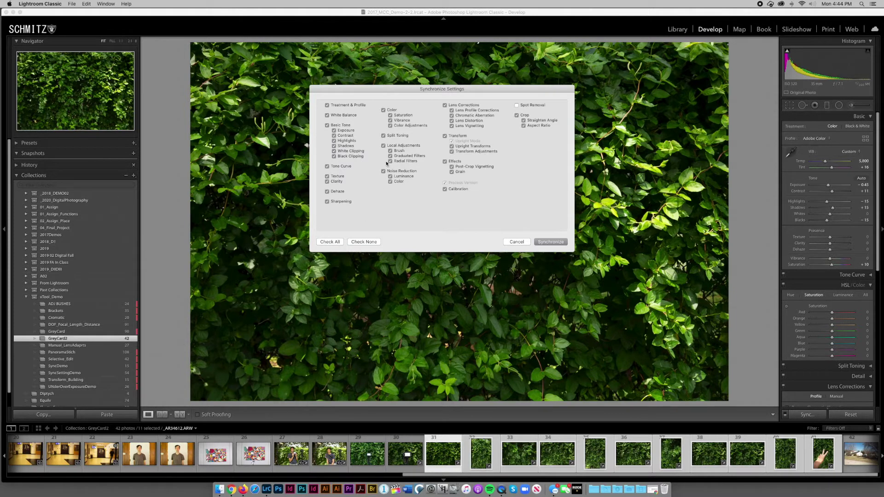
pyautogui.moveTo(446, 91)
pyautogui.mouseDown()
pyautogui.moveTo(437, 93)
pyautogui.moveTo(407, 233)
pyautogui.moveTo(567, 124)
pyautogui.moveTo(431, 94)
pyautogui.mouseUp()
pyautogui.click(538, 245)
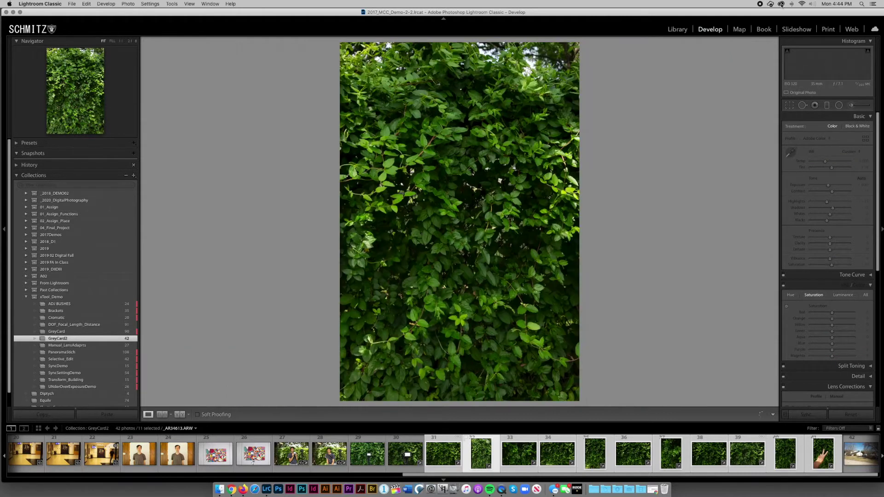
# Review hedge photos 30 and 41, ending on landscape shot _AR34620.ARW with Exposure −0.45, Saturation +10
pyautogui.click(412, 444)
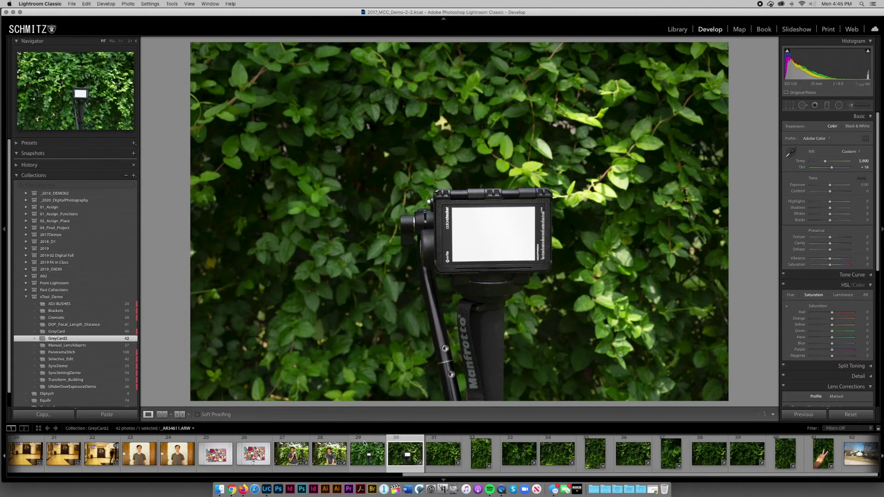
pyautogui.click(815, 453)
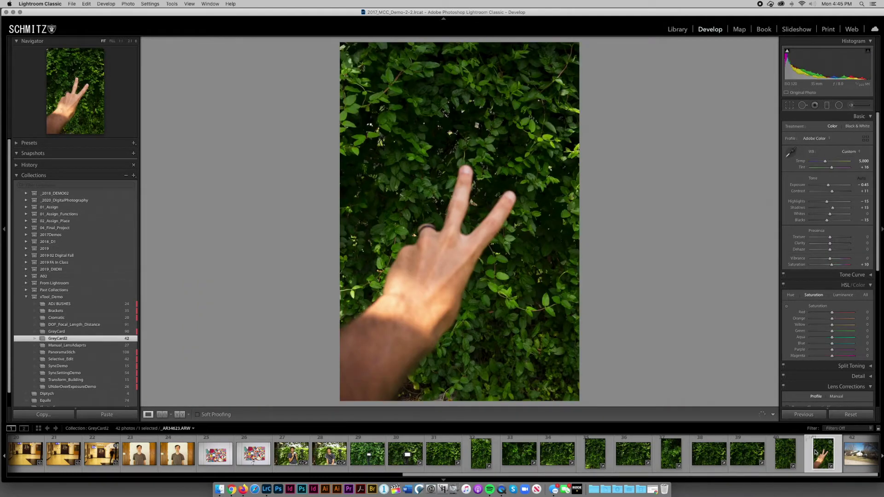
pyautogui.press('Left')
pyautogui.press('Left')
pyautogui.press('Left')
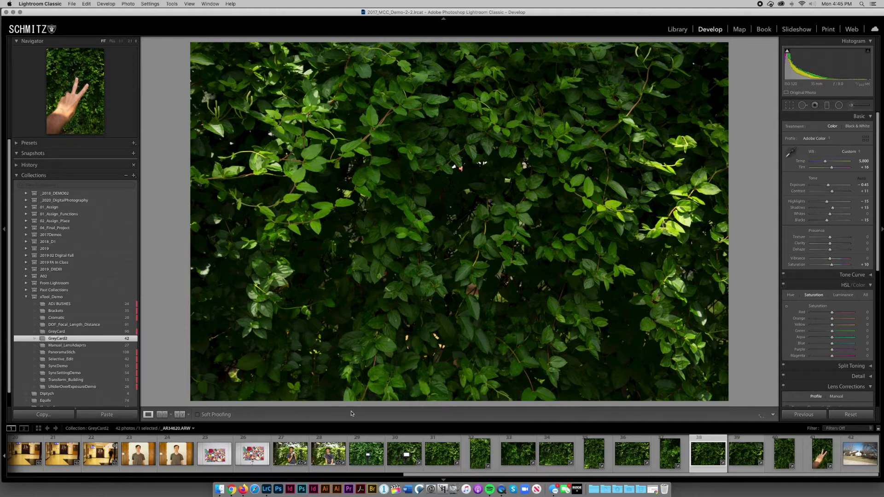
pyautogui.scroll(1, 175, 451)
pyautogui.scroll(15, 204, 455)
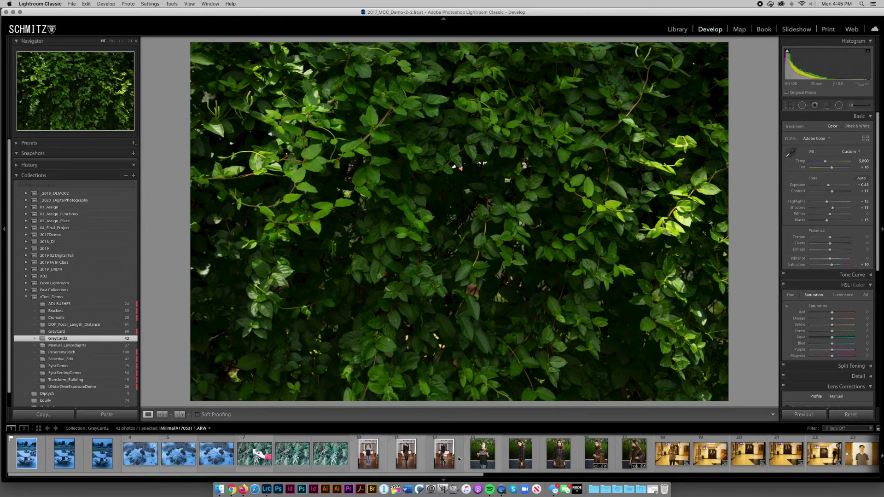
# Zoom to 1:1 and set photo 10's white balance from a grey colour-chart patch
pyautogui.click(368, 454)
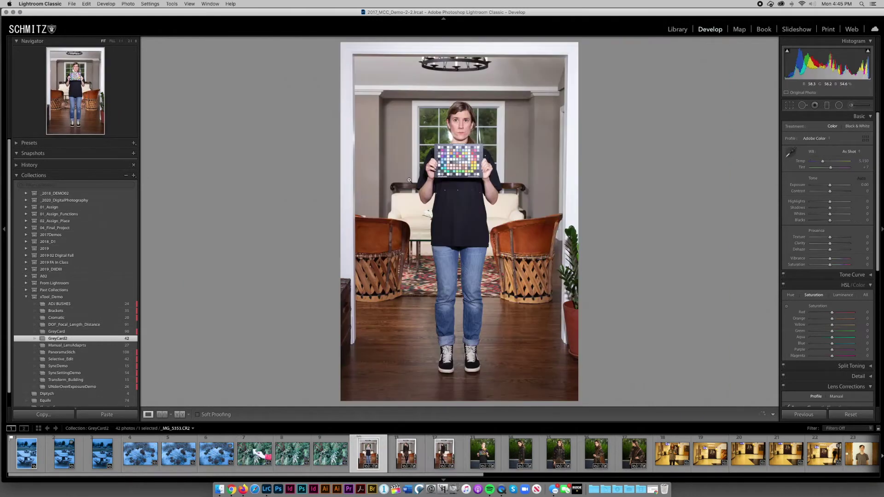
pyautogui.click(791, 153)
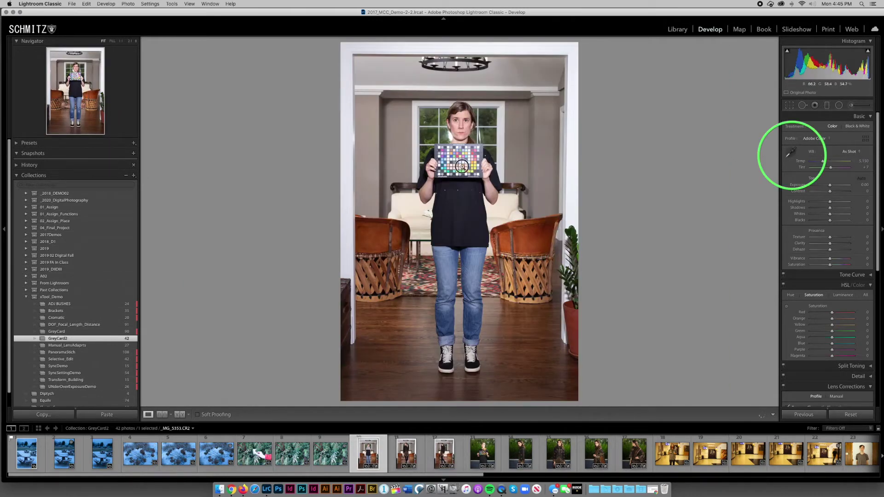
pyautogui.press('z')
pyautogui.click(791, 152)
pyautogui.click(428, 144)
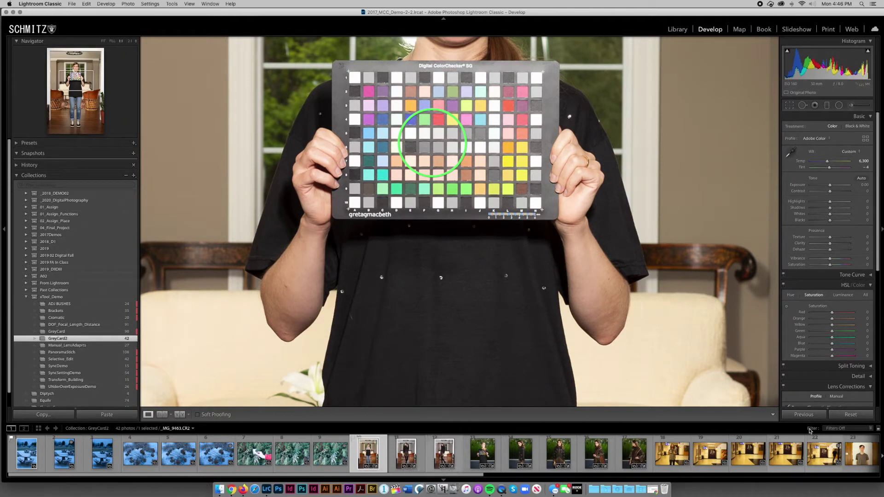
pyautogui.press('z')
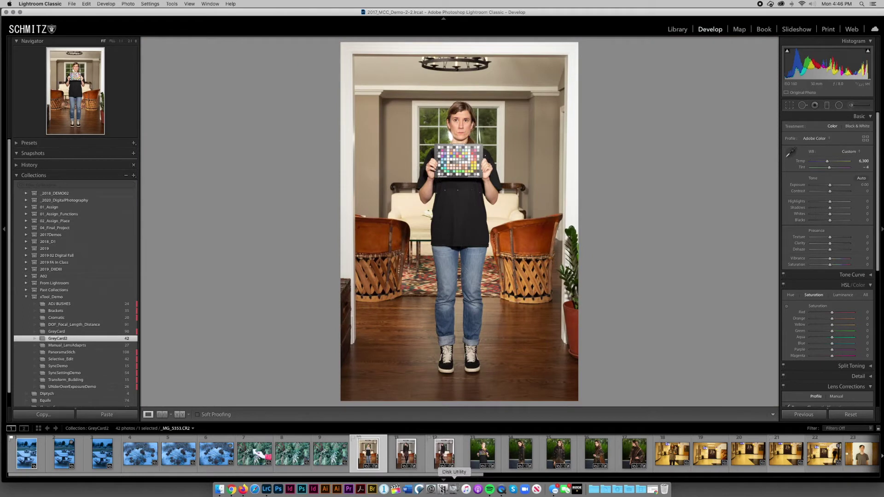
# Select photos 10–12 and open Synchronize Settings to paste the colour-chart photo's white balance
pyautogui.click(414, 465)
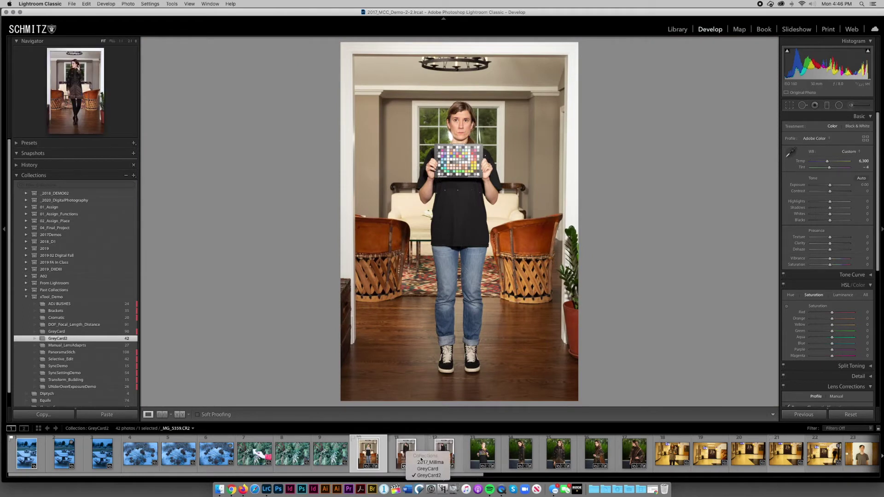
pyautogui.click(407, 449)
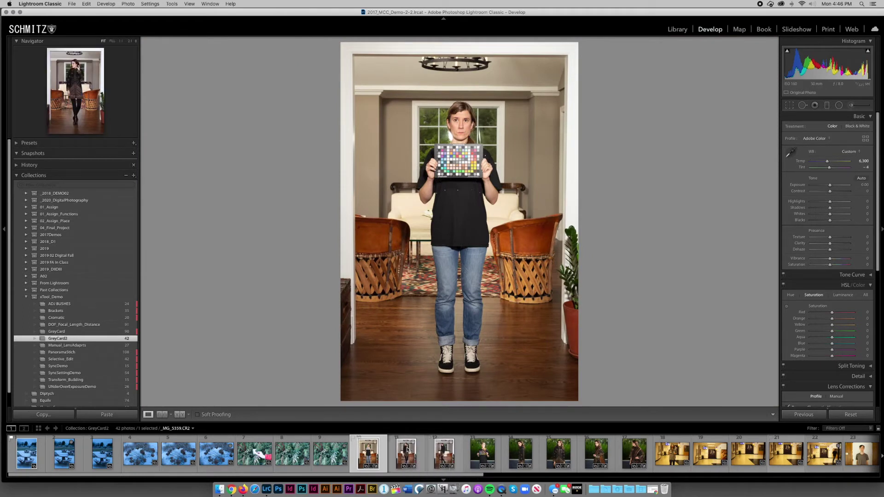
pyautogui.click(415, 454)
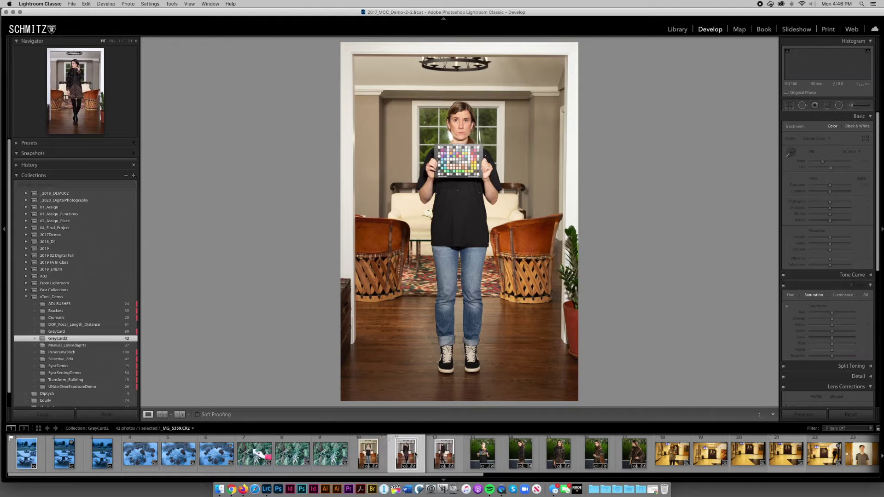
pyautogui.press('Right')
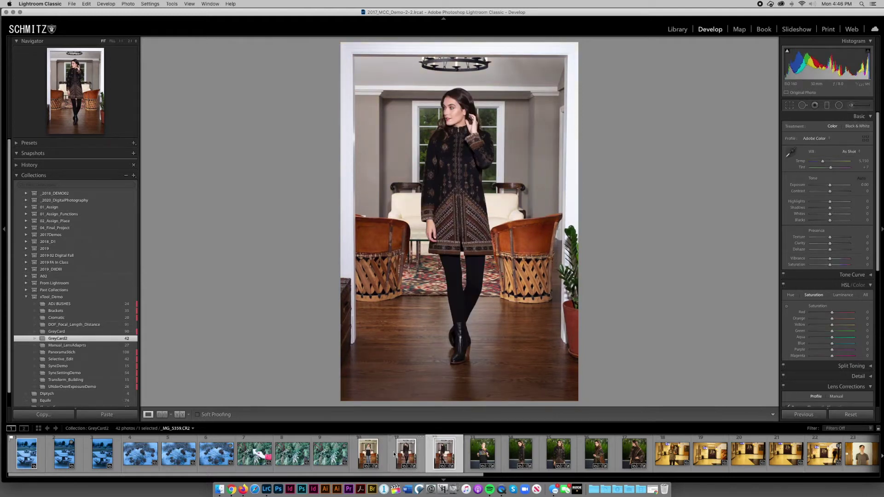
pyautogui.click(373, 455)
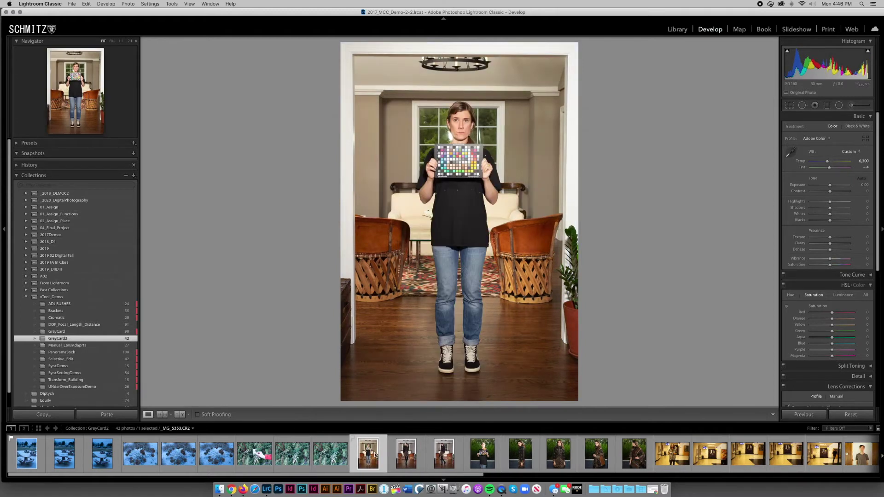
pyautogui.keyDown('shift'); pyautogui.click(443, 455); pyautogui.keyUp('shift')
pyautogui.click(807, 414)
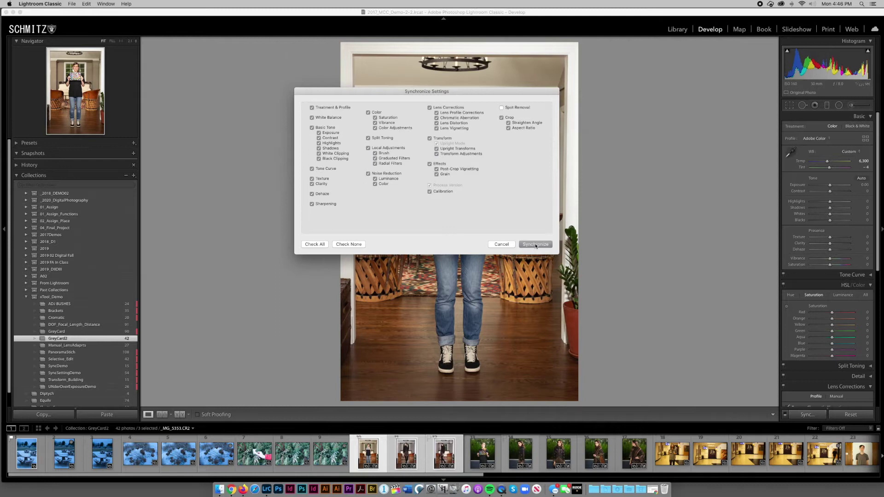
pyautogui.click(535, 244)
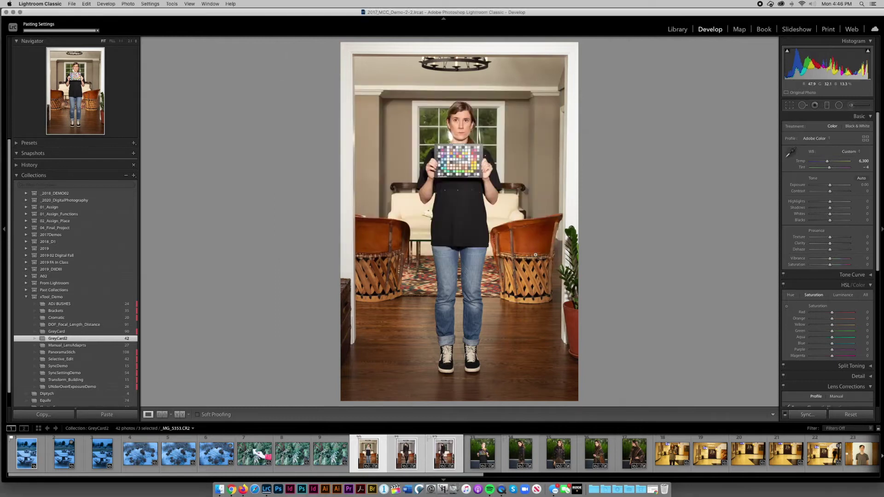
# Tune the patterned-coat photo: Exposure −0.10, Contrast +15, Highlights −10, Blacks −10, Saturation +15
pyautogui.click(419, 447)
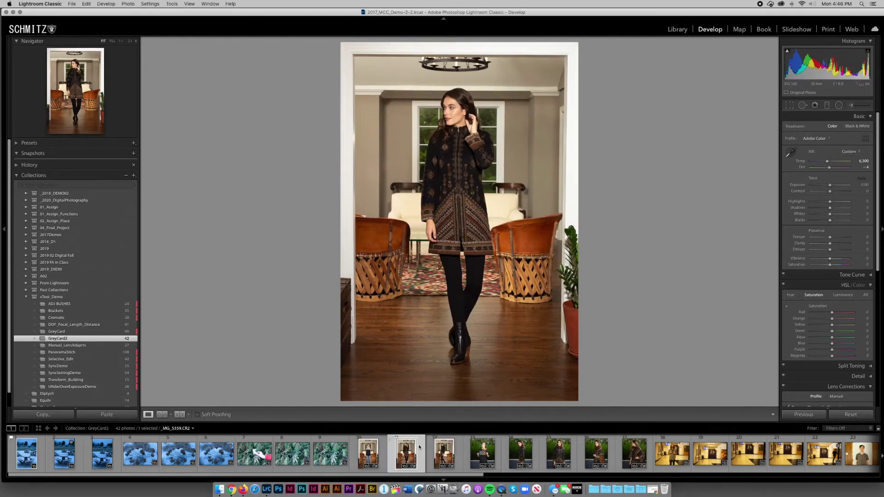
pyautogui.press('Left')
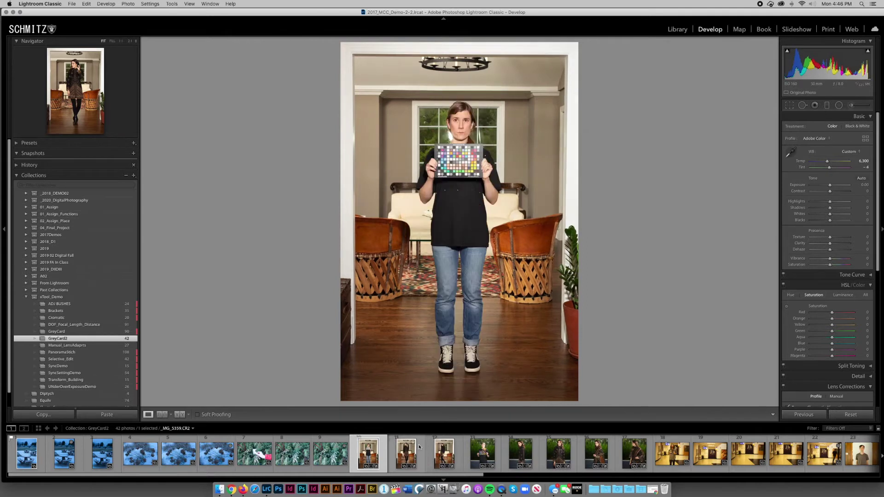
pyautogui.click(419, 446)
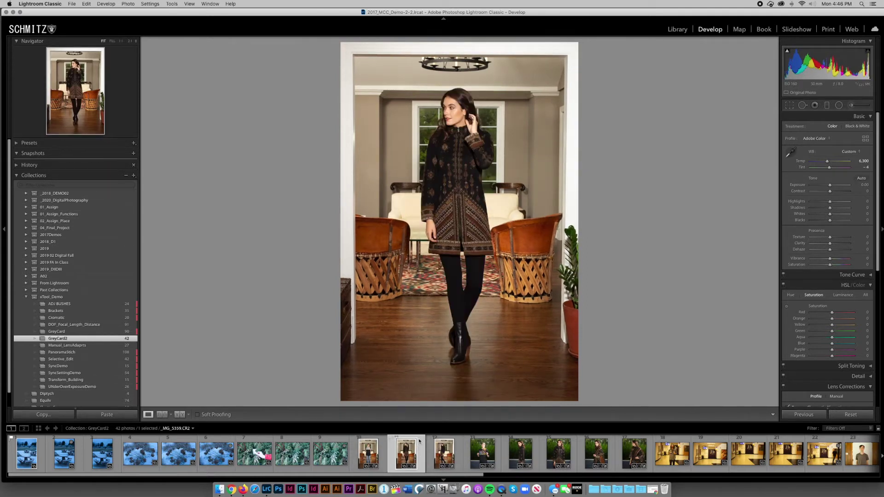
pyautogui.moveTo(830, 185); pyautogui.dragTo(831, 187)
pyautogui.press('Up')
pyautogui.press('Up')
pyautogui.press('Up')
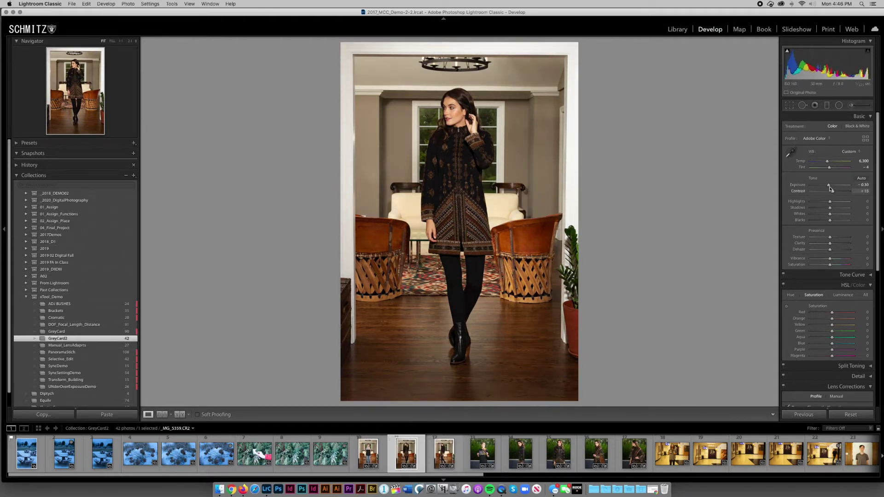
pyautogui.press('Up')
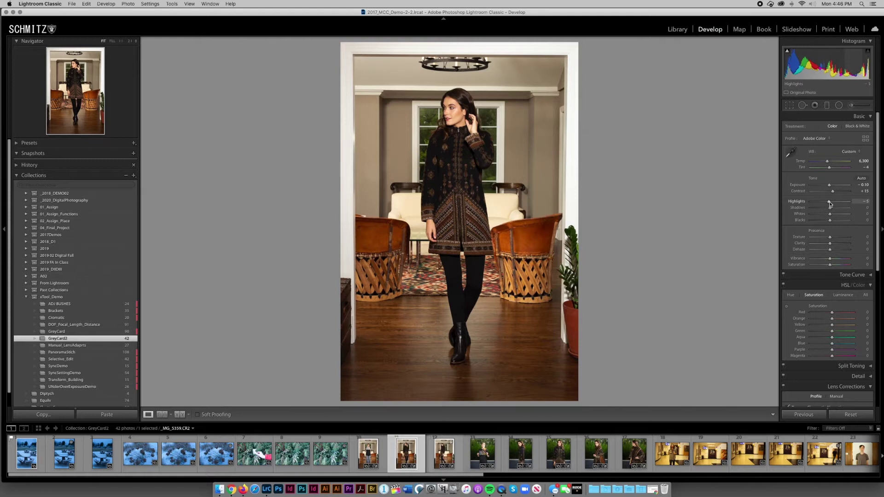
pyautogui.press('Down')
pyautogui.press('Down')
pyautogui.press('Down')
pyautogui.press('Up')
pyautogui.press('Up')
pyautogui.press('Up')
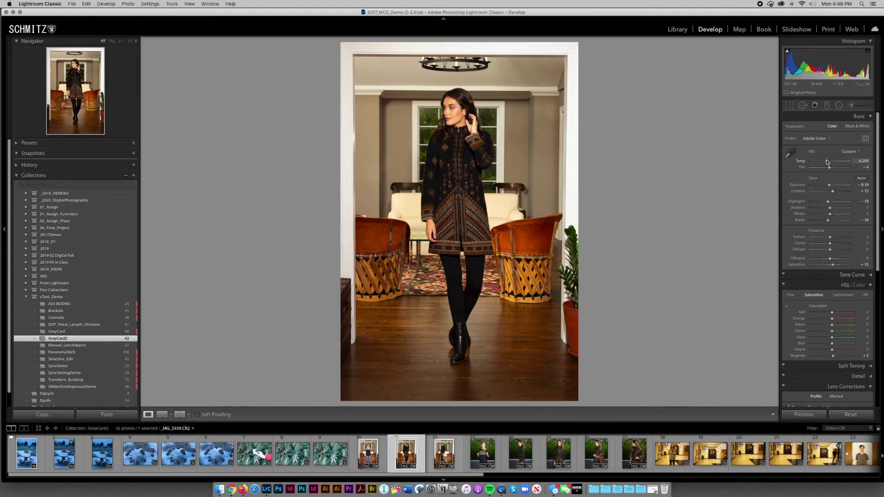
# Sync the coat photo's edits to photo 12, then open the outdoor colour-checker photo
pyautogui.keyDown('shift'); pyautogui.click(445, 451); pyautogui.keyUp('shift')
pyautogui.click(805, 416)
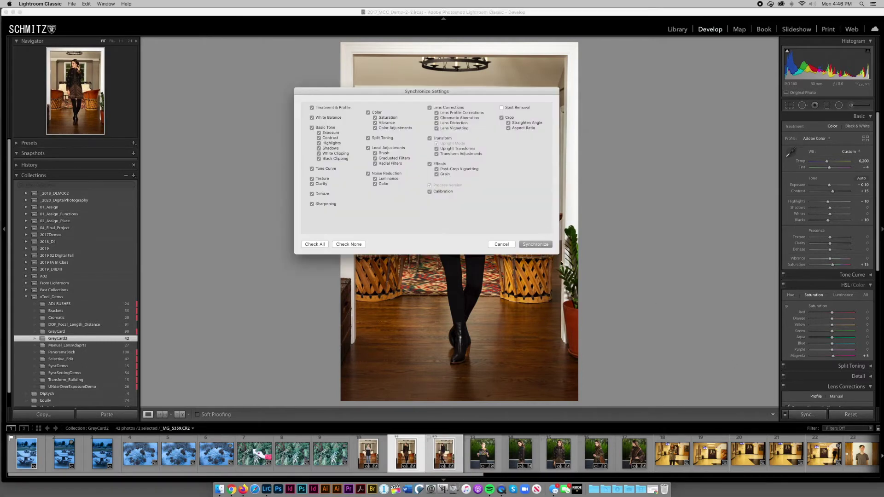
pyautogui.click(536, 244)
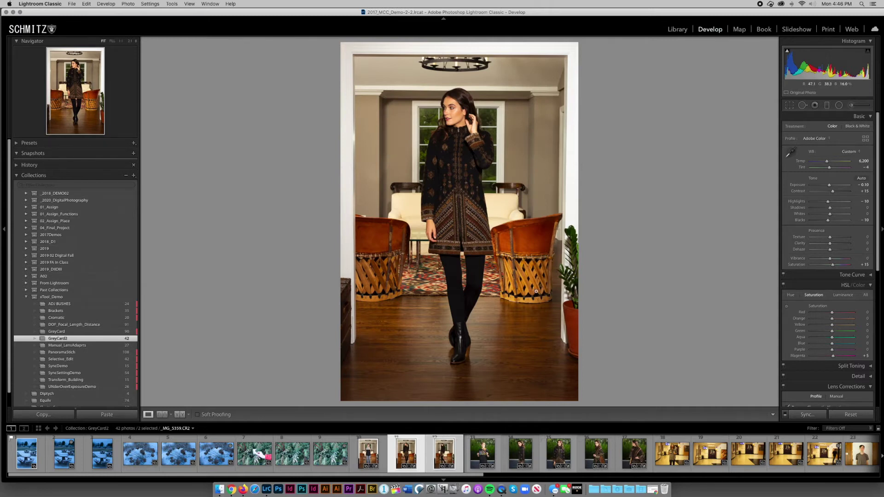
pyautogui.click(482, 454)
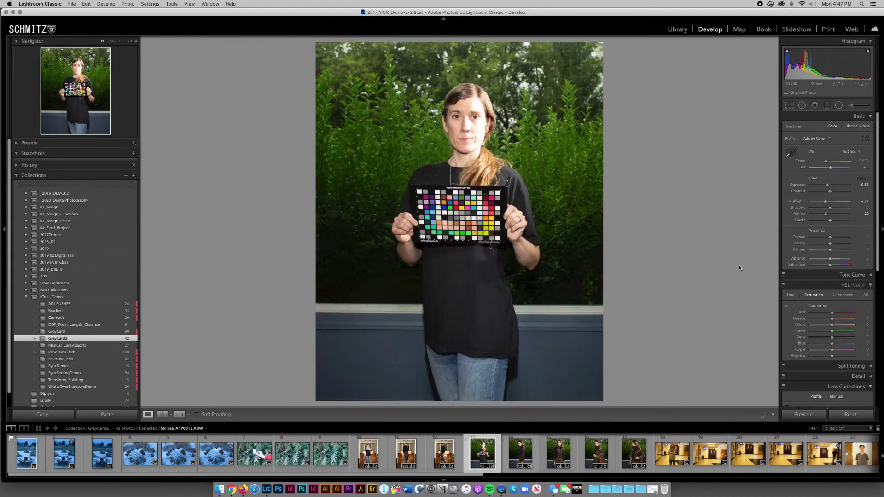
# Zoom to 1:1 and white-balance the outdoor checker shot from a grey chart patch
pyautogui.click(791, 153)
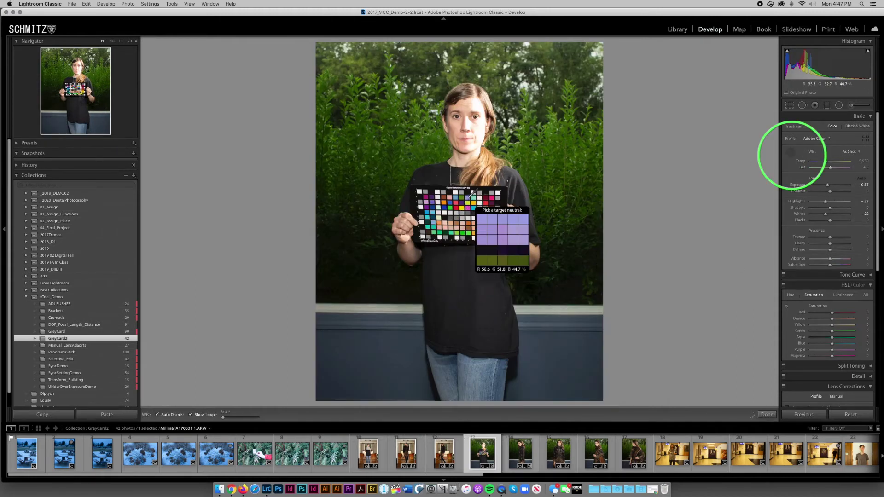
pyautogui.press('z')
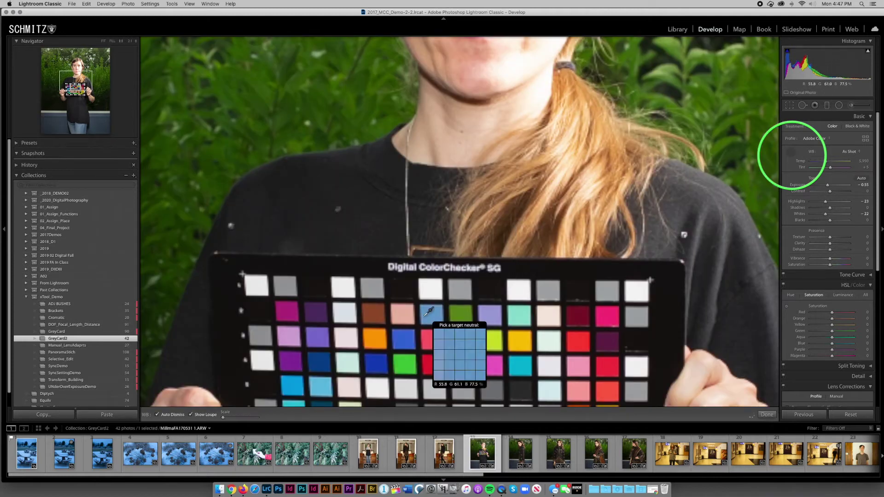
pyautogui.click(460, 291)
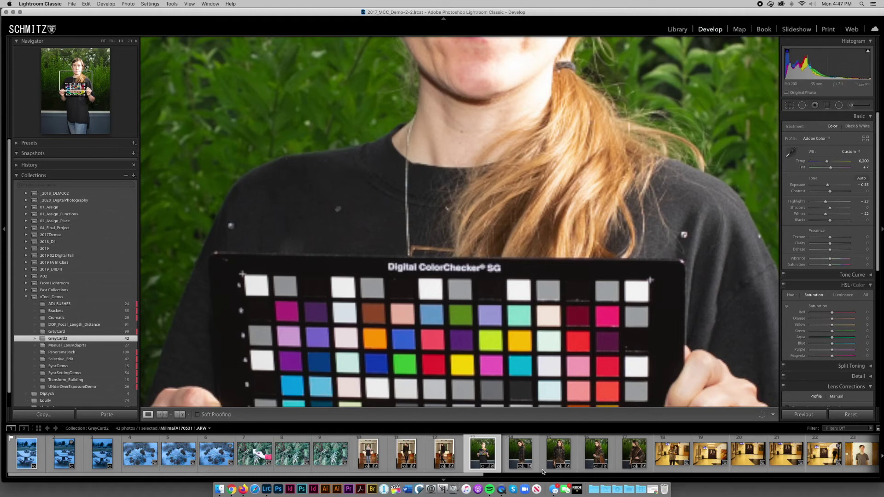
# Sync the Temp 6,200 / Tint +7 white balance across outdoor photos 13–17 and check photo 14
pyautogui.click(590, 263)
pyautogui.keyDown('shift'); pyautogui.click(629, 453); pyautogui.keyUp('shift')
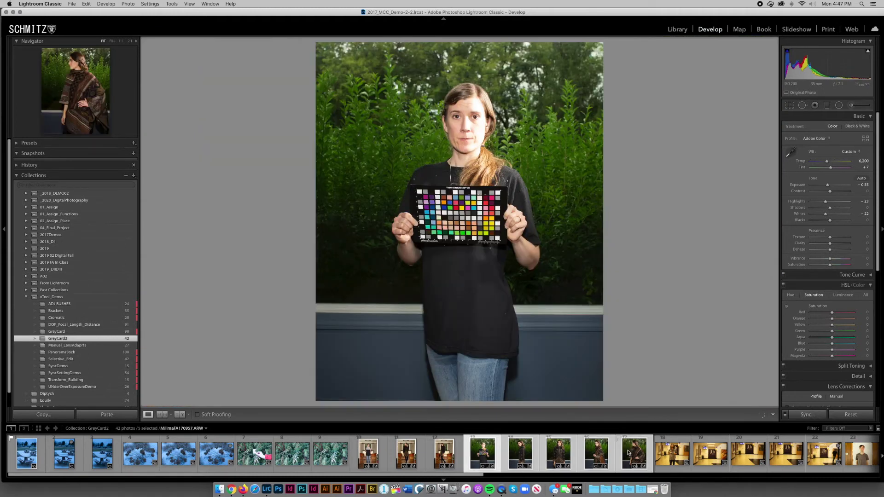
pyautogui.click(813, 416)
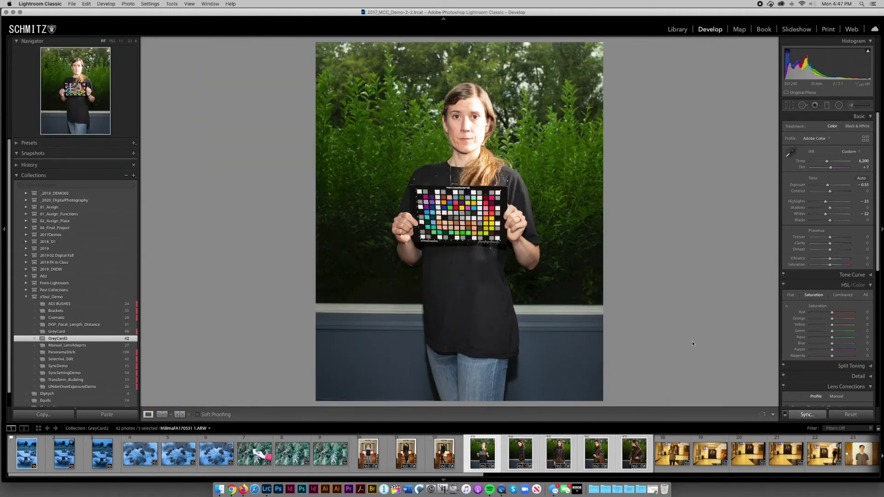
pyautogui.click(542, 245)
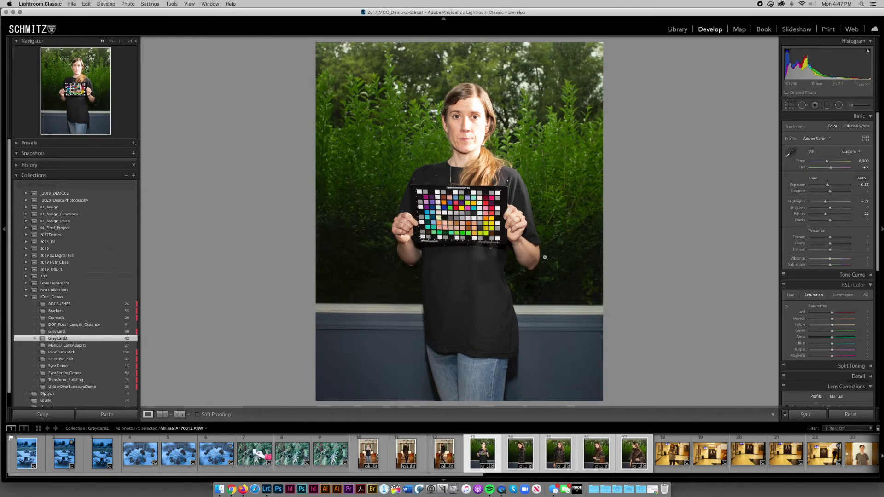
pyautogui.click(524, 457)
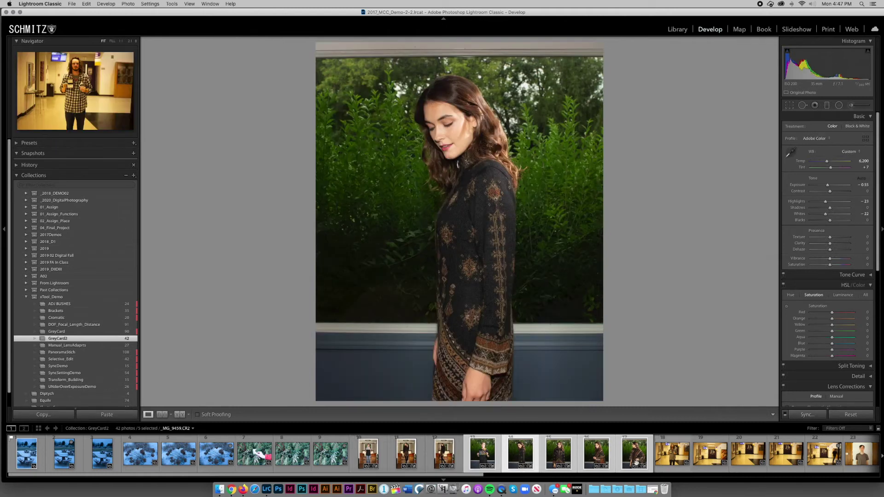
# White-balance hallway photo 18 from its grey card, comparing with an uncorrected hallway shot
pyautogui.click(680, 457)
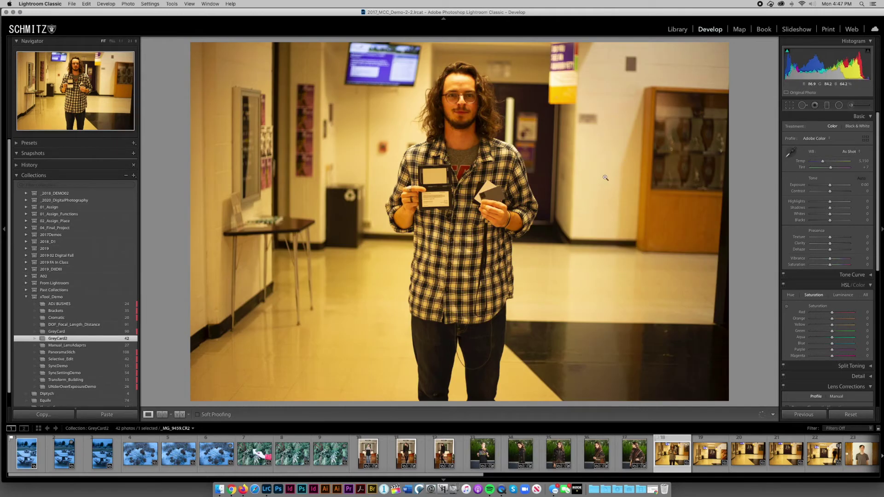
pyautogui.click(792, 152)
pyautogui.click(435, 171)
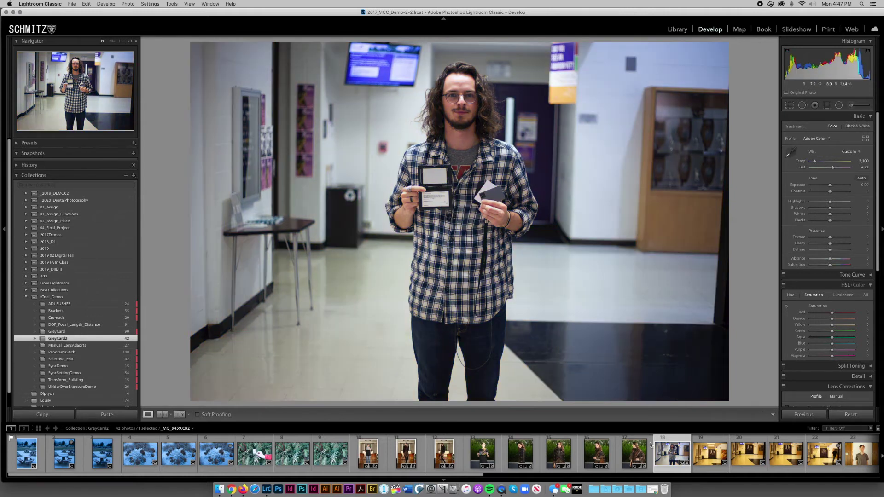
pyautogui.hscroll(5, 599, 449)
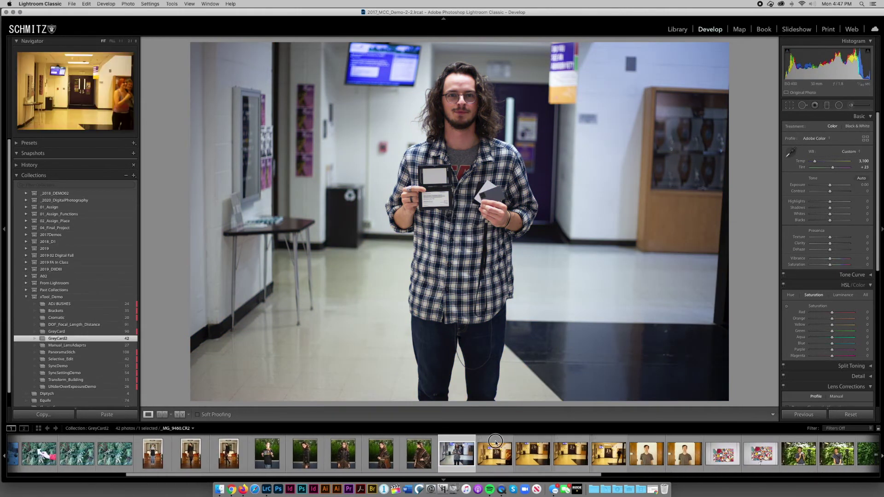
pyautogui.click(495, 442)
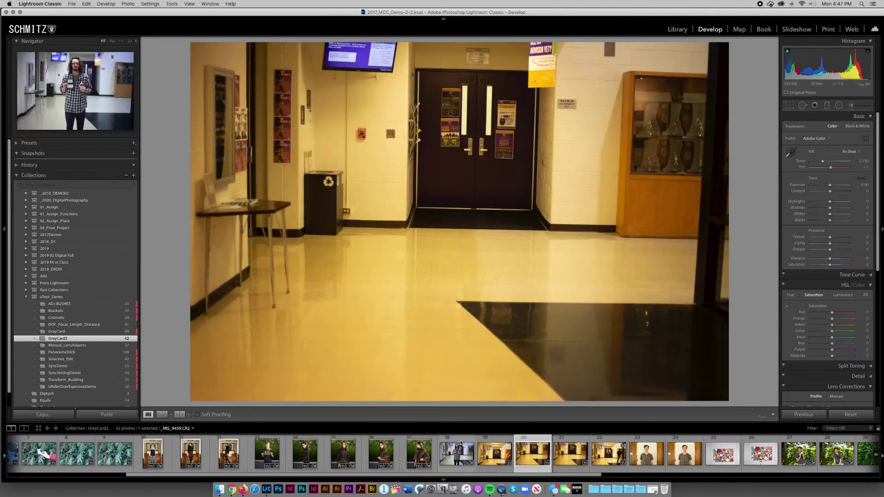
pyautogui.click(462, 444)
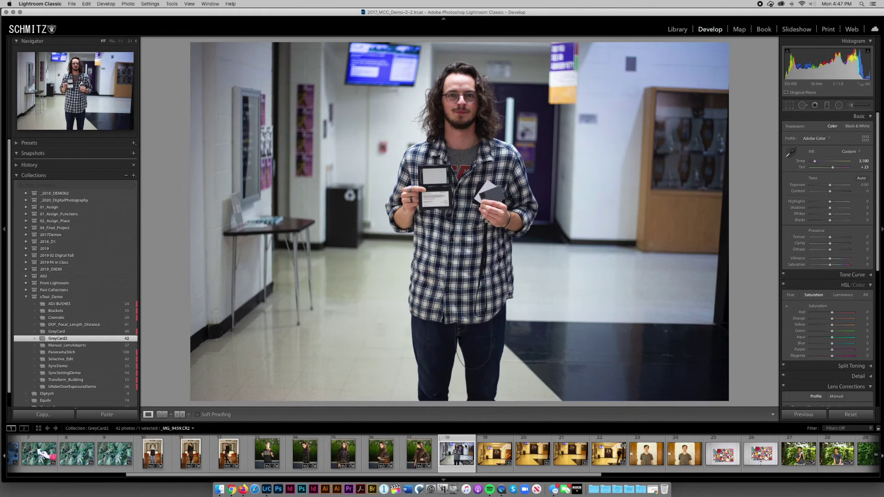
# Sync the Temp 3,100 / Tint +23 correction to hallway photos 18–22 and step through them
pyautogui.keyDown('shift'); pyautogui.click(609, 441); pyautogui.keyUp('shift')
pyautogui.click(815, 414)
pyautogui.click(536, 245)
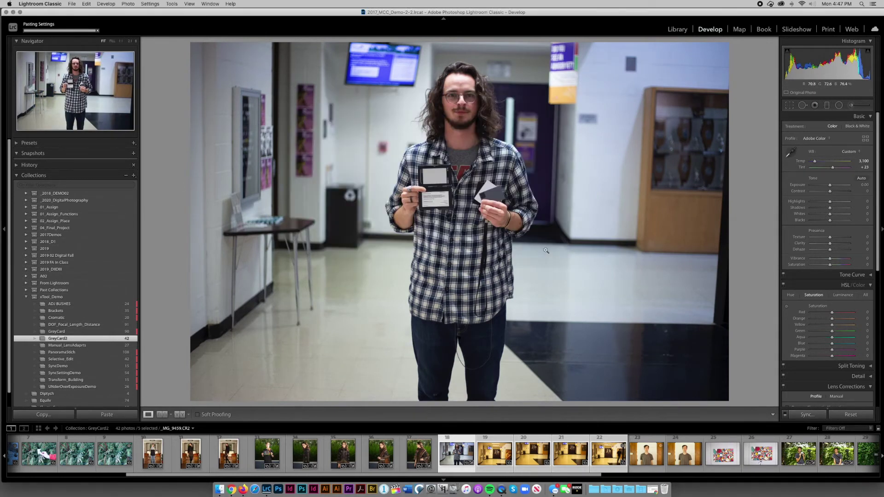
pyautogui.click(500, 442)
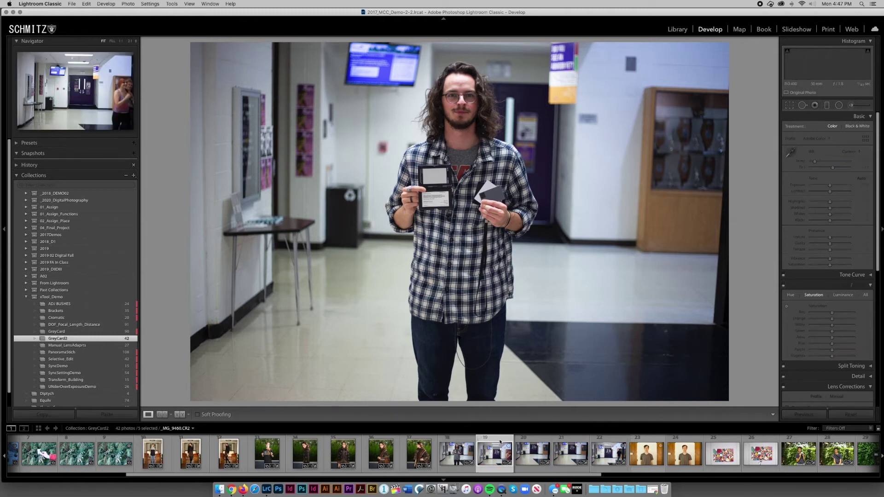
pyautogui.press('Right')
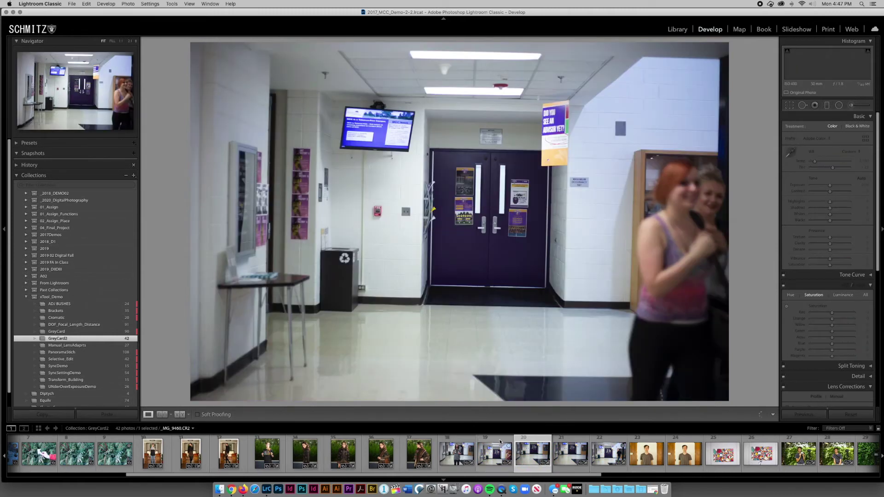
pyautogui.press('Right')
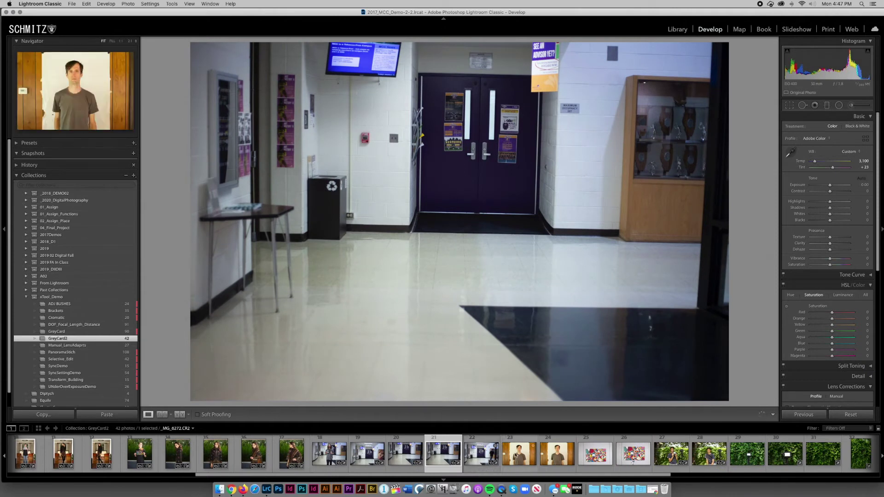
# Open the wood-panel portrait MillmaFA170933.ARW against the white backdrop
pyautogui.click(516, 456)
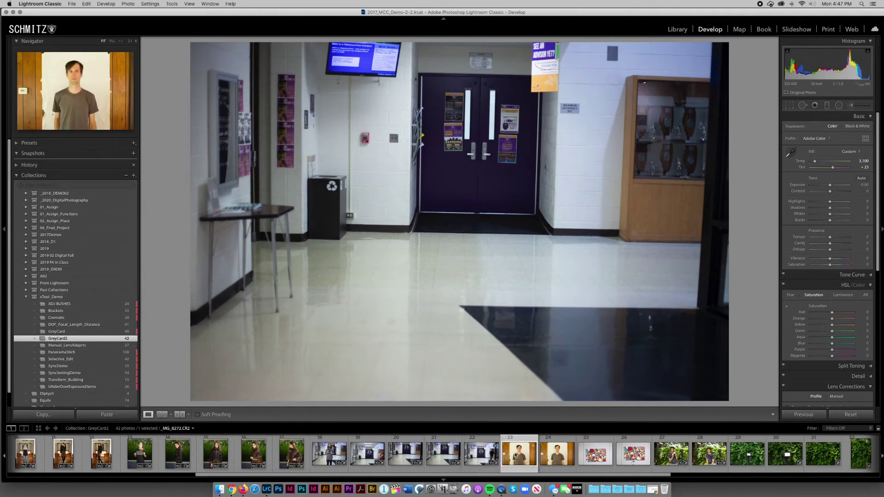
pyautogui.hscroll(-5, 239, 460)
pyautogui.hscroll(-4, 239, 461)
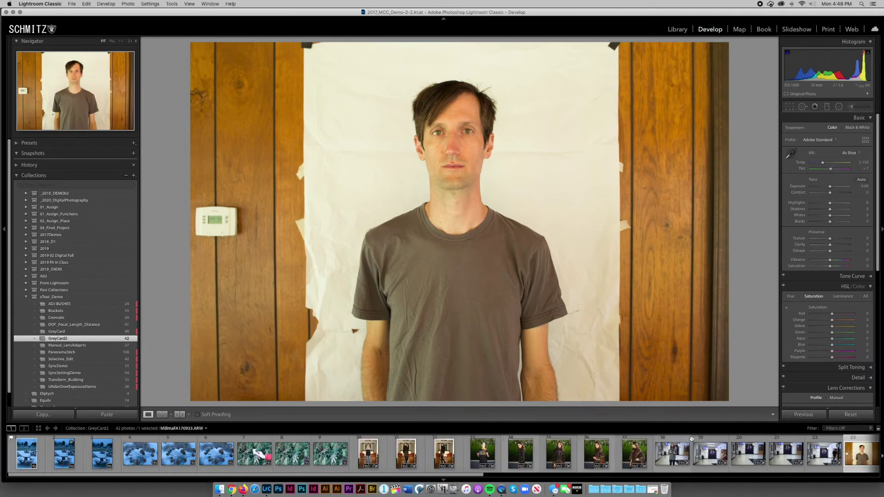
# White-balance the portrait from the white backdrop (Temp 4,650, Tint +19) and darken its exposure slightly
pyautogui.hscroll(5, 679, 445)
pyautogui.hscroll(8, 680, 445)
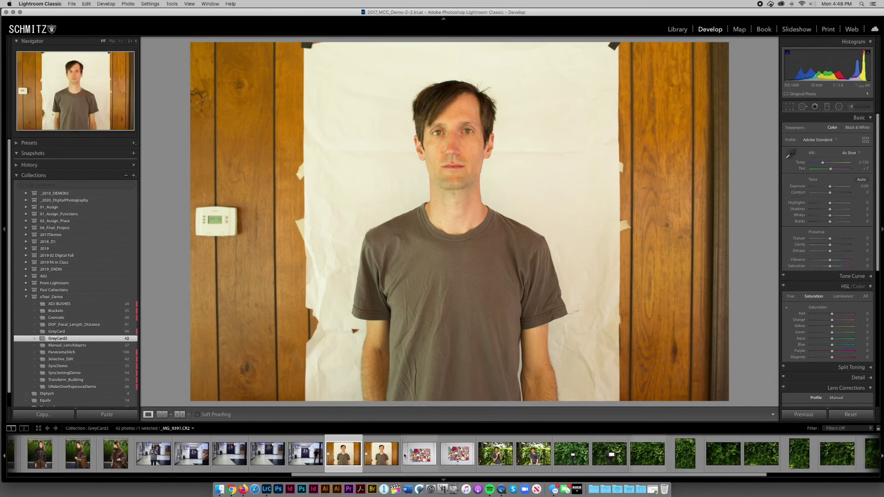
pyautogui.click(792, 156)
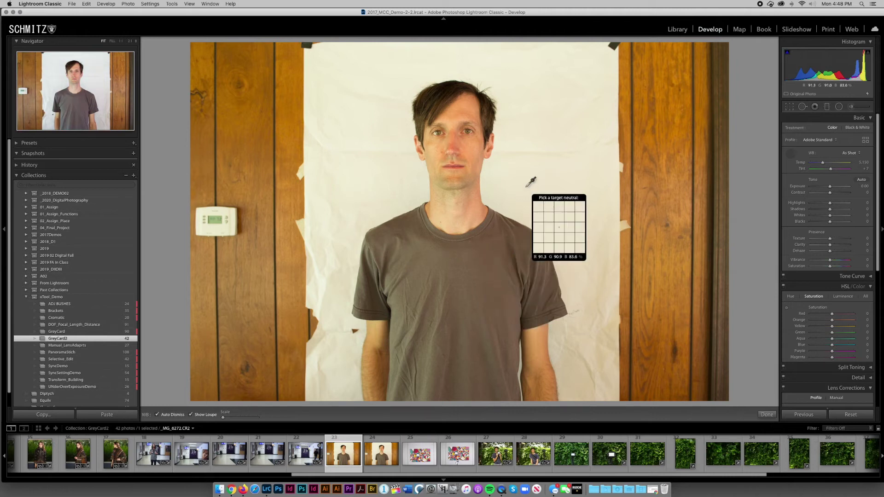
pyautogui.click(527, 186)
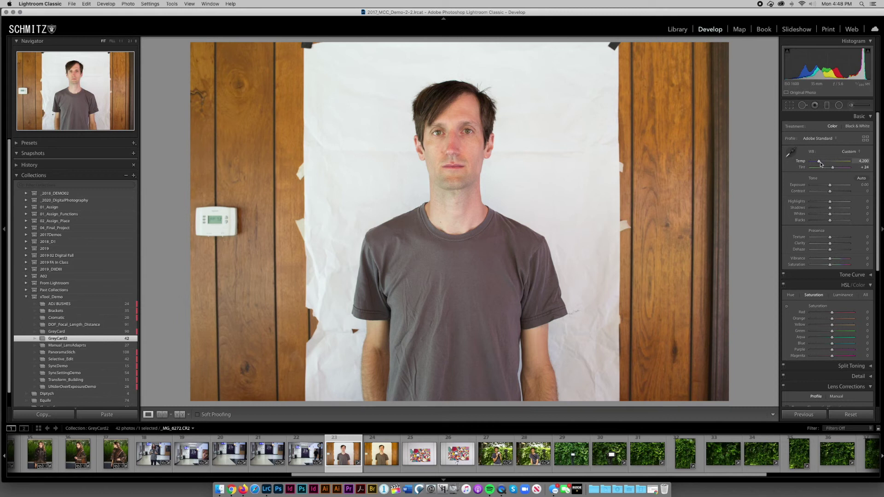
pyautogui.moveTo(837, 185); pyautogui.dragTo(823, 162)
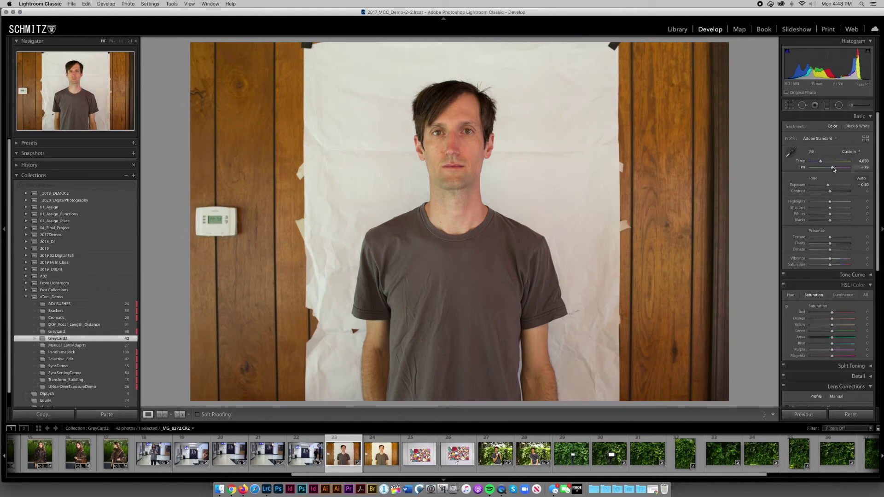
# Sync the white balance and exposure settings to the next portrait, then reselect only the first portrait
pyautogui.keyDown('shift'); pyautogui.click(381, 454); pyautogui.keyUp('shift')
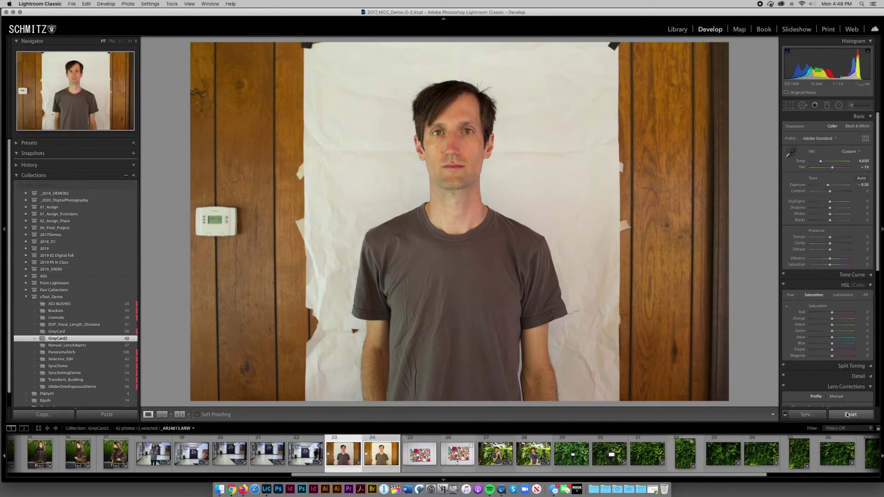
pyautogui.click(811, 418)
pyautogui.press('Return')
pyautogui.click(347, 441)
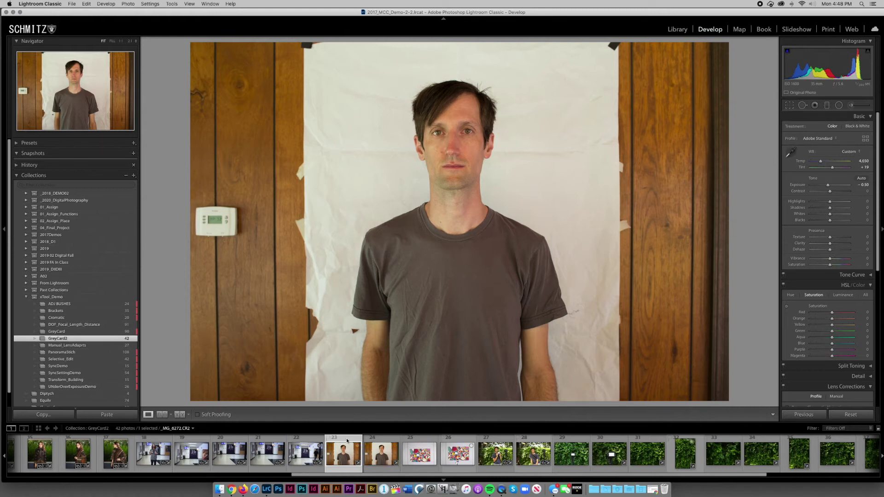
# Crop the backdrop portrait freely to a tight head-and-shoulders framing with the face repositioned
pyautogui.click(789, 105)
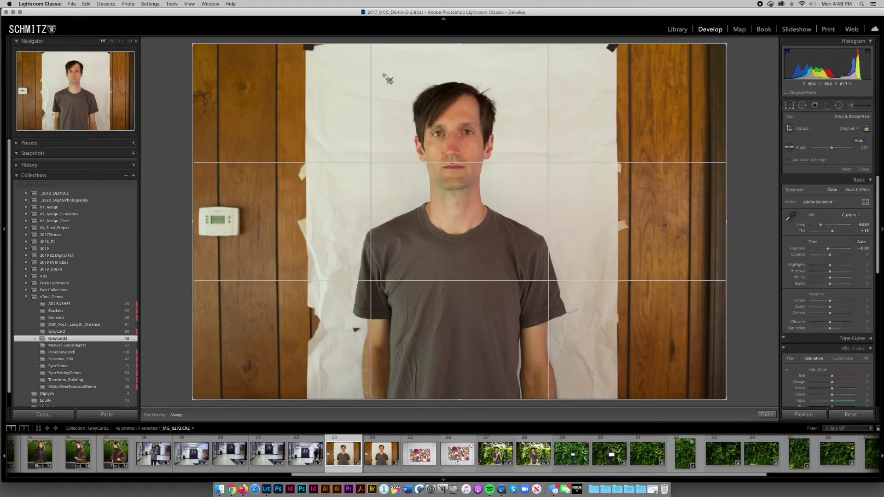
pyautogui.click(866, 128)
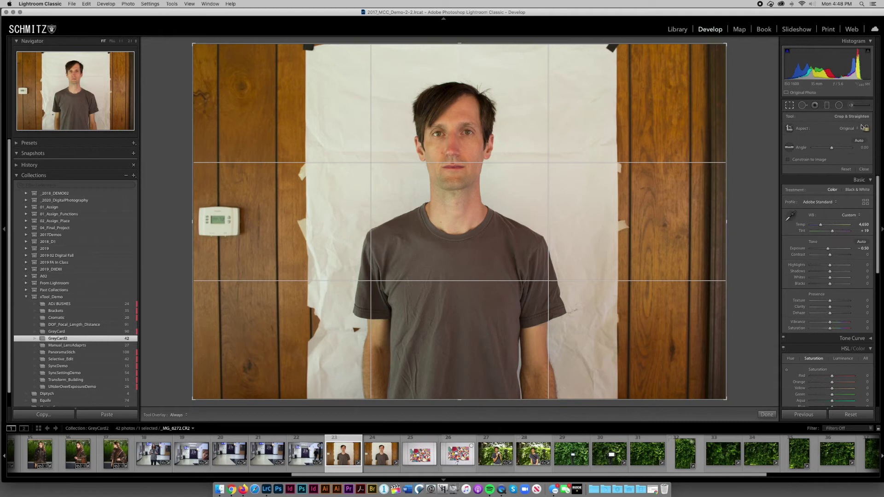
pyautogui.moveTo(192, 400); pyautogui.dragTo(261, 351)
pyautogui.moveTo(658, 351); pyautogui.dragTo(589, 343)
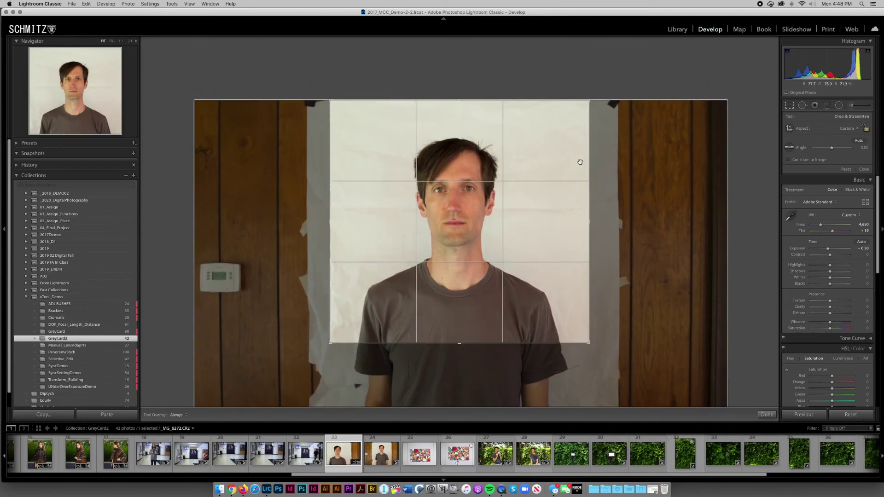
pyautogui.moveTo(590, 100); pyautogui.dragTo(573, 116)
pyautogui.moveTo(528, 178)
pyautogui.mouseDown()
pyautogui.moveTo(535, 174)
pyautogui.moveTo(525, 172)
pyautogui.mouseUp()
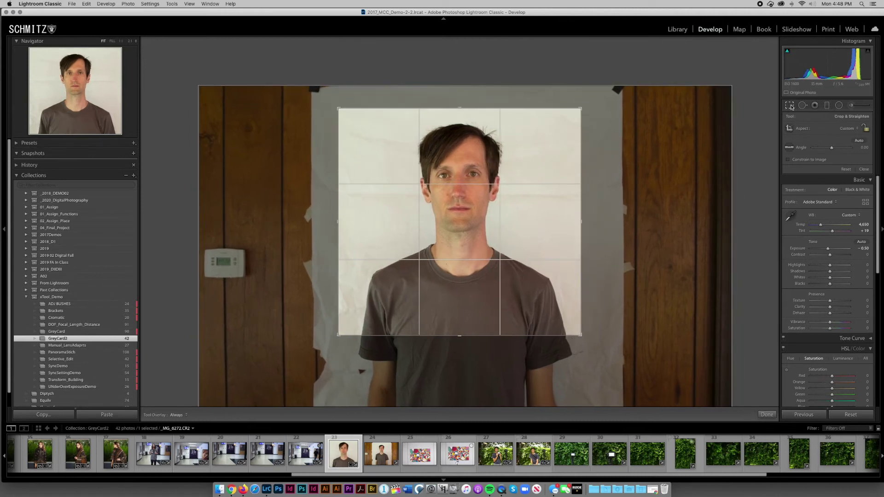
pyautogui.click(792, 107)
# Sync the crop to the second portrait, _MG_8273.CR2, and view the result
pyautogui.keyDown('super'); pyautogui.click(382, 454); pyautogui.keyUp('super')
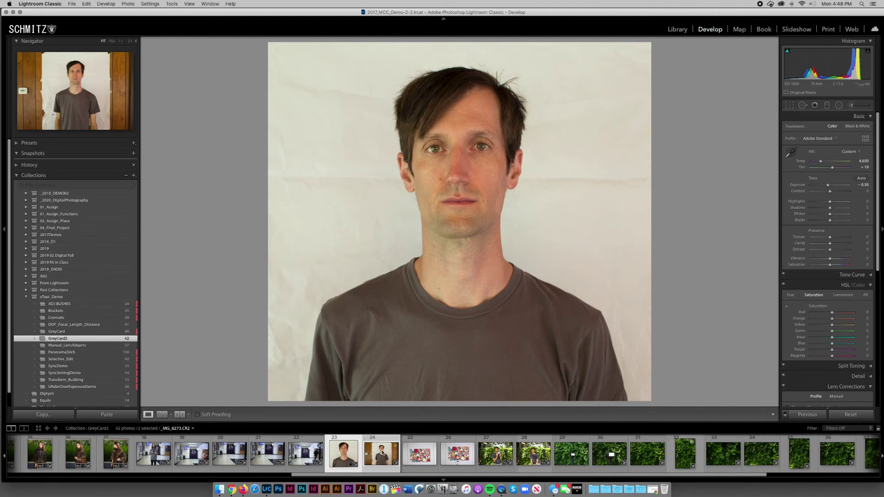
pyautogui.click(807, 415)
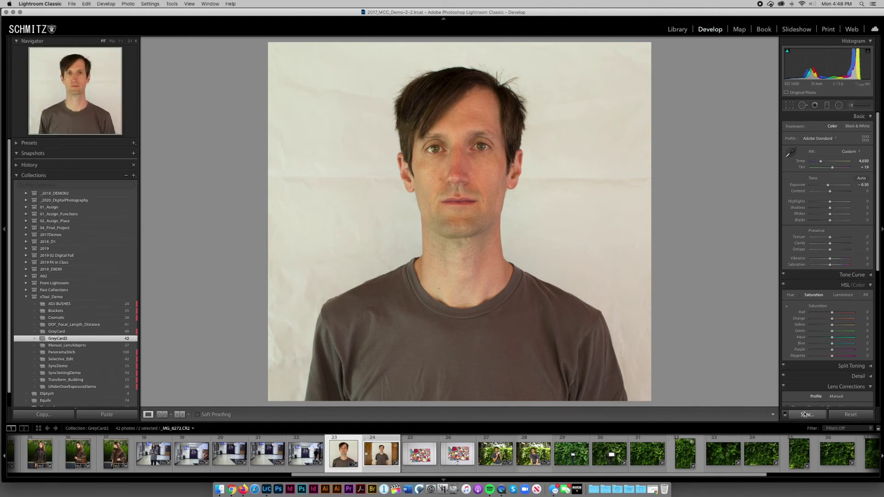
pyautogui.click(536, 246)
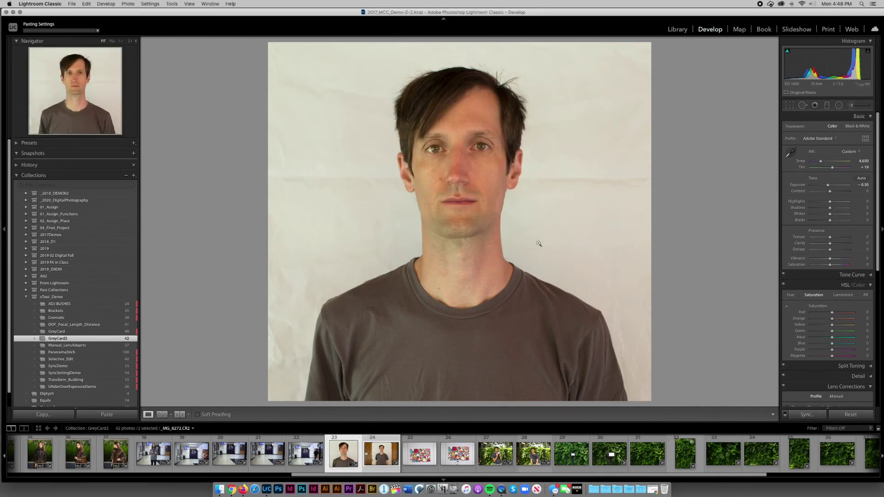
pyautogui.click(374, 446)
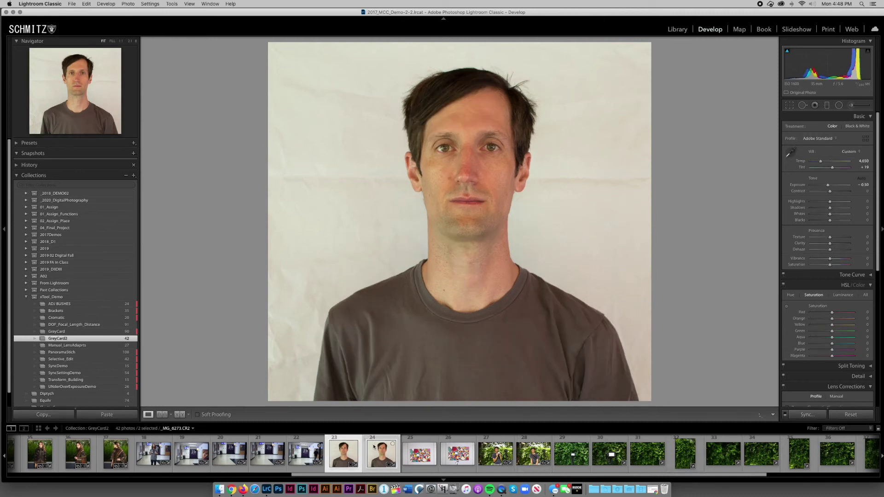
pyautogui.scroll(10, 220, 454)
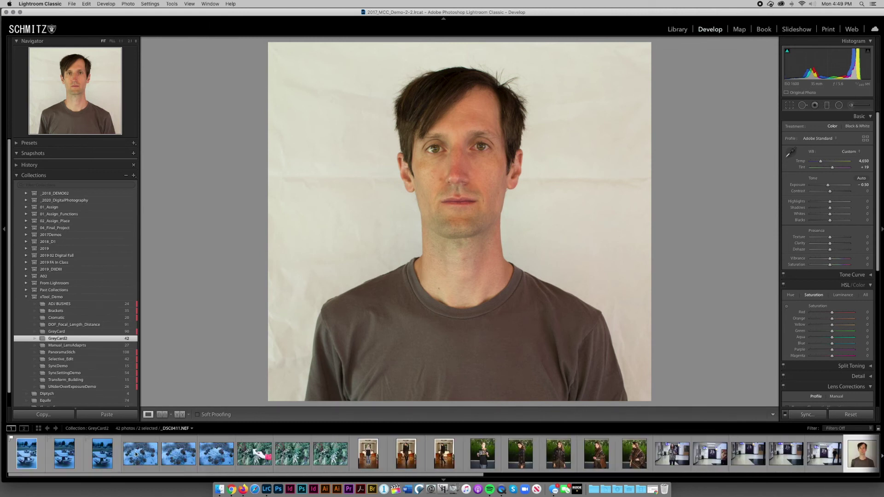
# Sample a grey car in _DSC0410.NEF for Temp 6,000, Tint −3 and sync it to the two snow shots
pyautogui.click(26, 454)
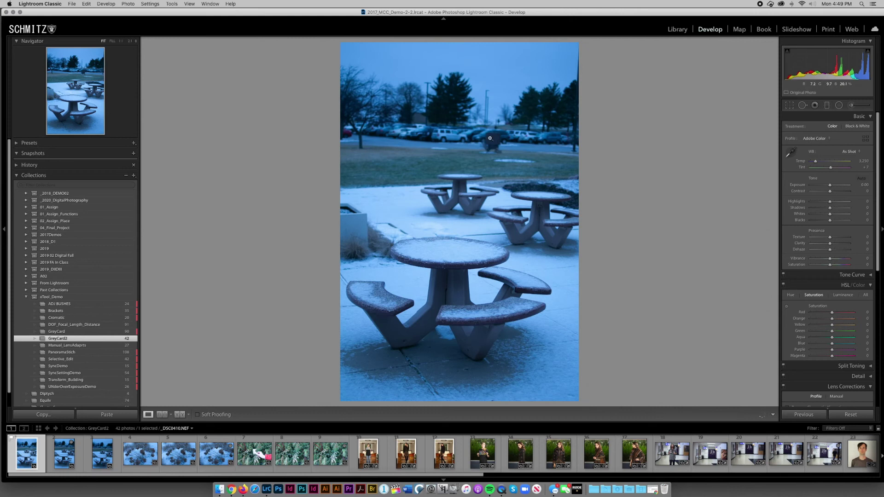
pyautogui.click(451, 136)
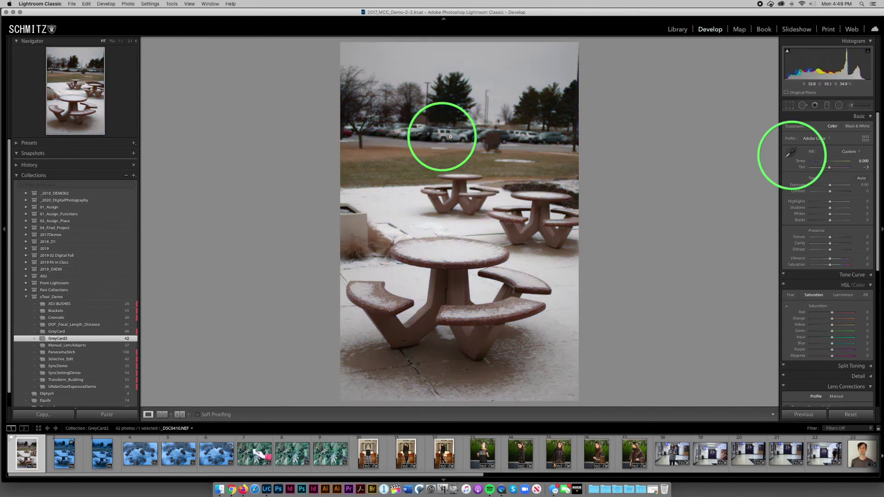
pyautogui.keyDown('shift'); pyautogui.click(95, 444); pyautogui.keyUp('shift')
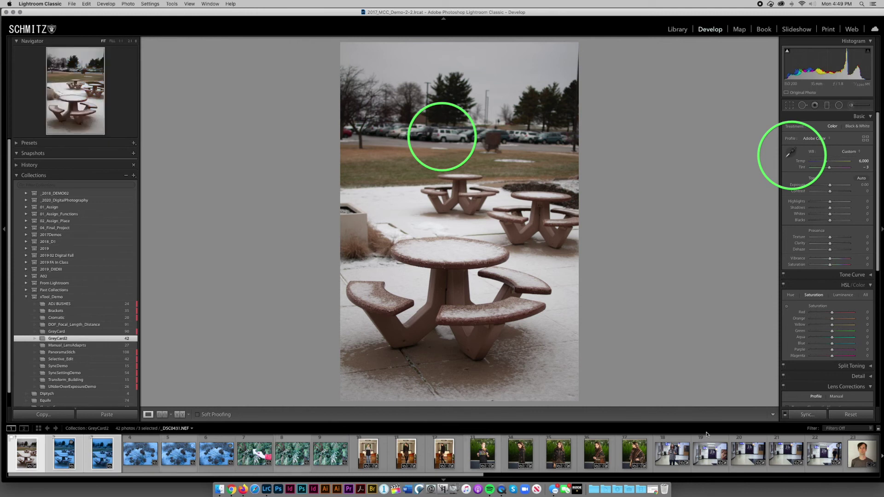
pyautogui.click(804, 414)
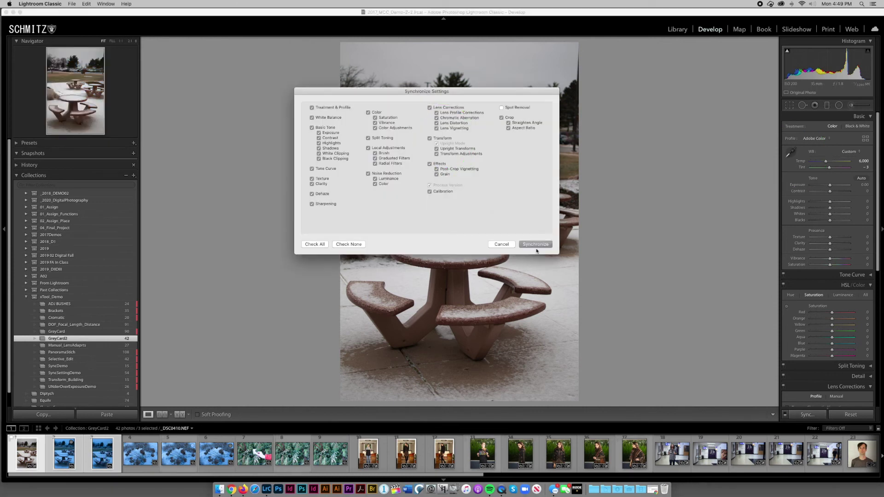
pyautogui.click(536, 245)
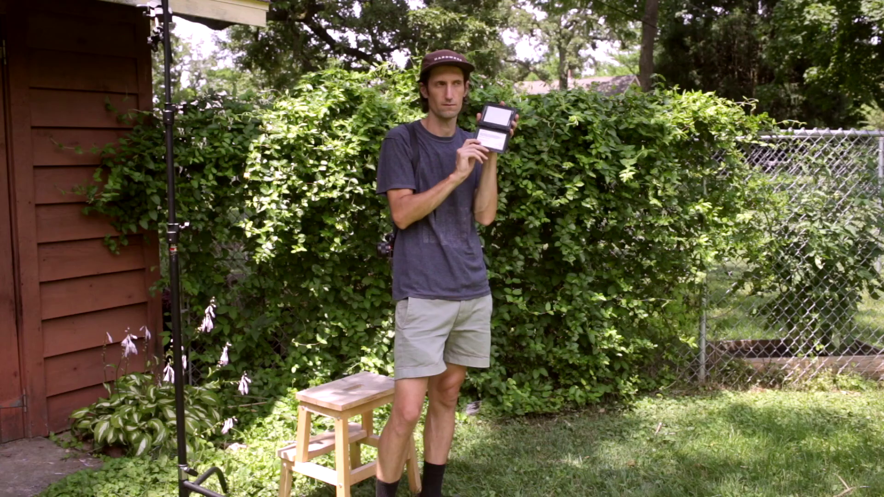